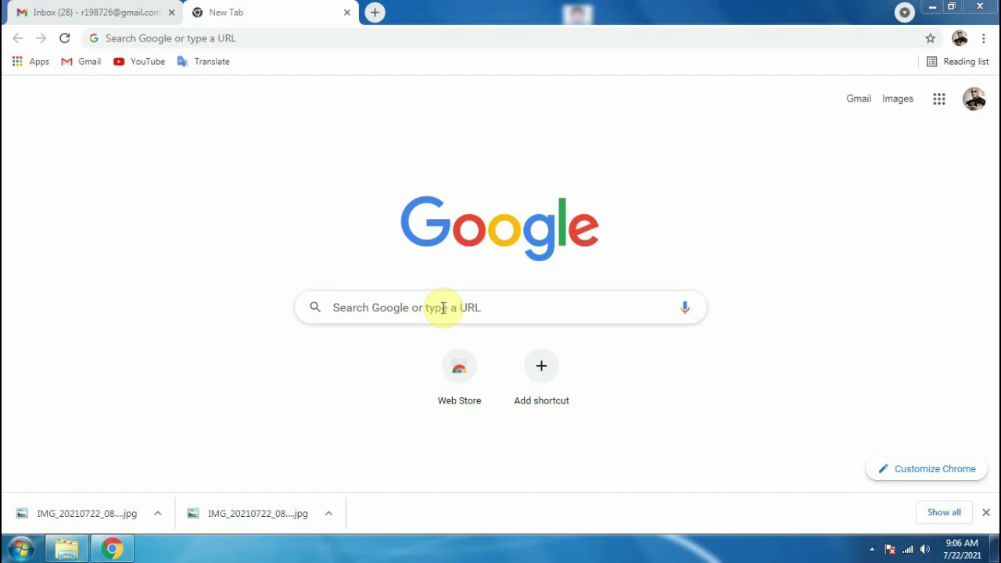
# Step: Search Google for 'delhi police' and open the Citizen Services page on delhipolice.nic.in
pyautogui.click(443, 308)
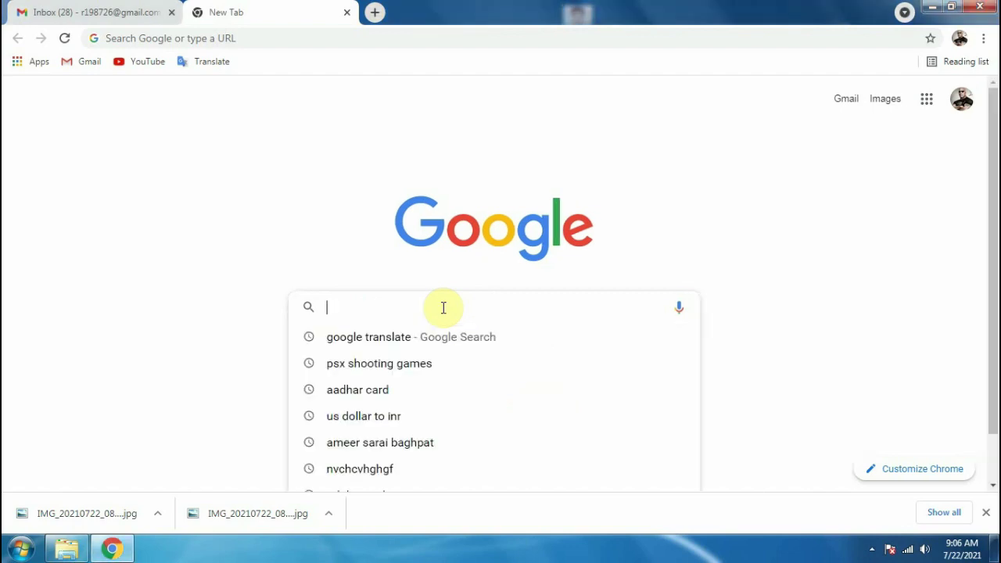
pyautogui.write('delhi ')
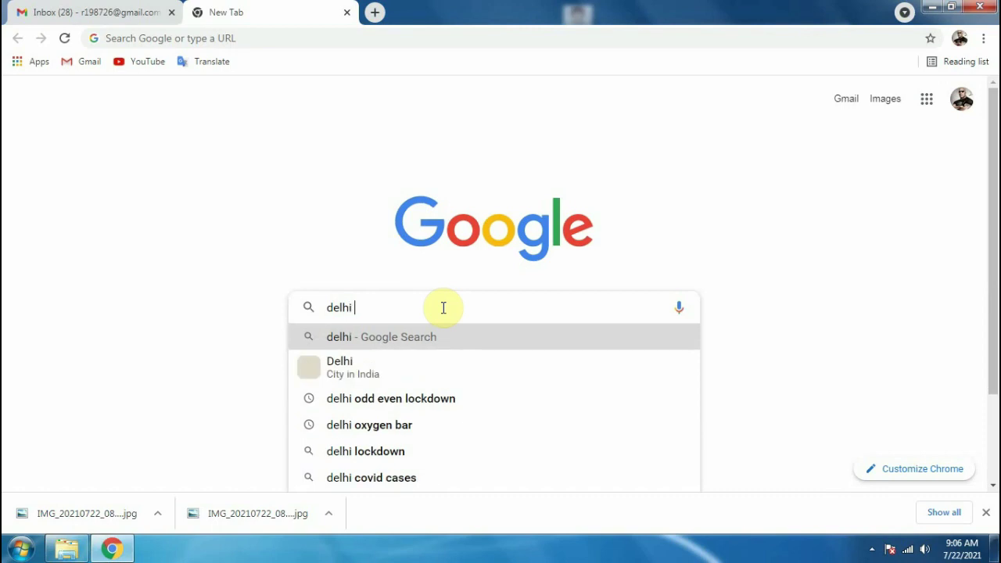
pyautogui.write('poli')
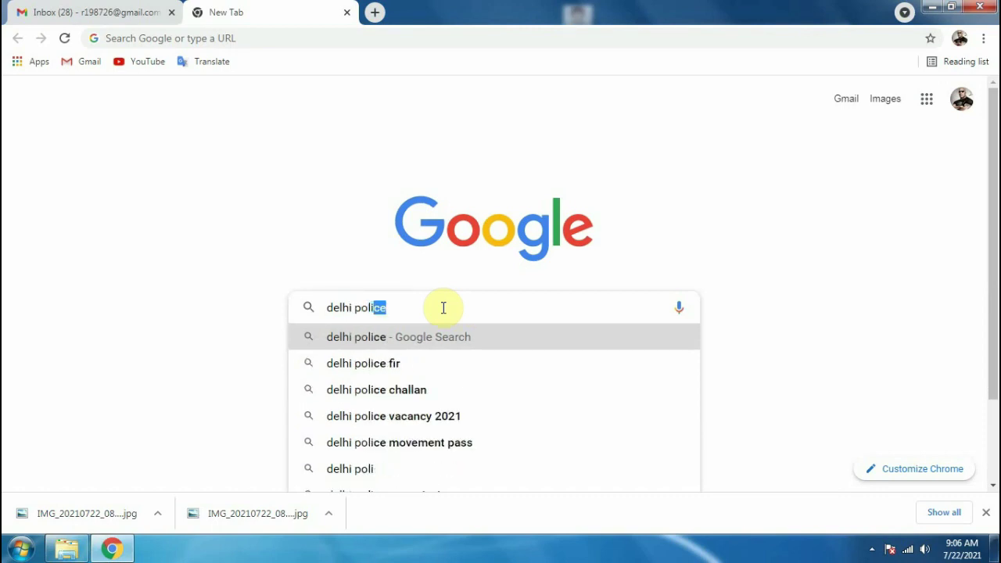
pyautogui.write('ce')
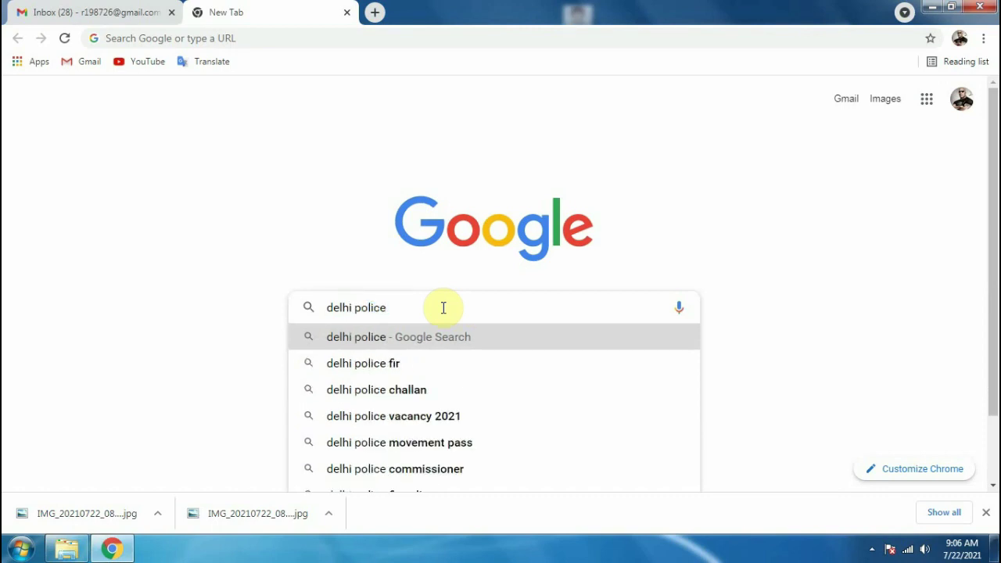
pyautogui.press('Return')
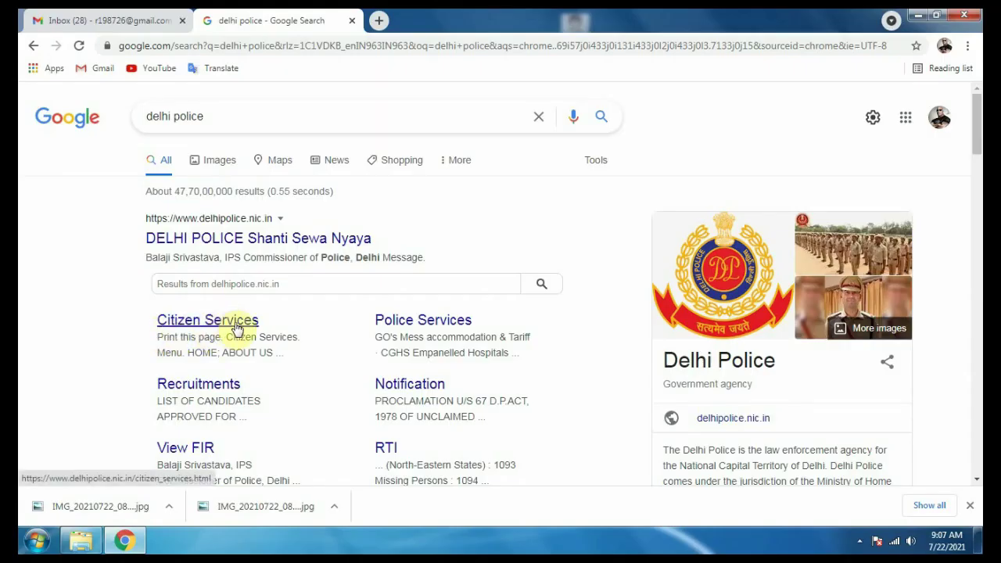
pyautogui.click(221, 323)
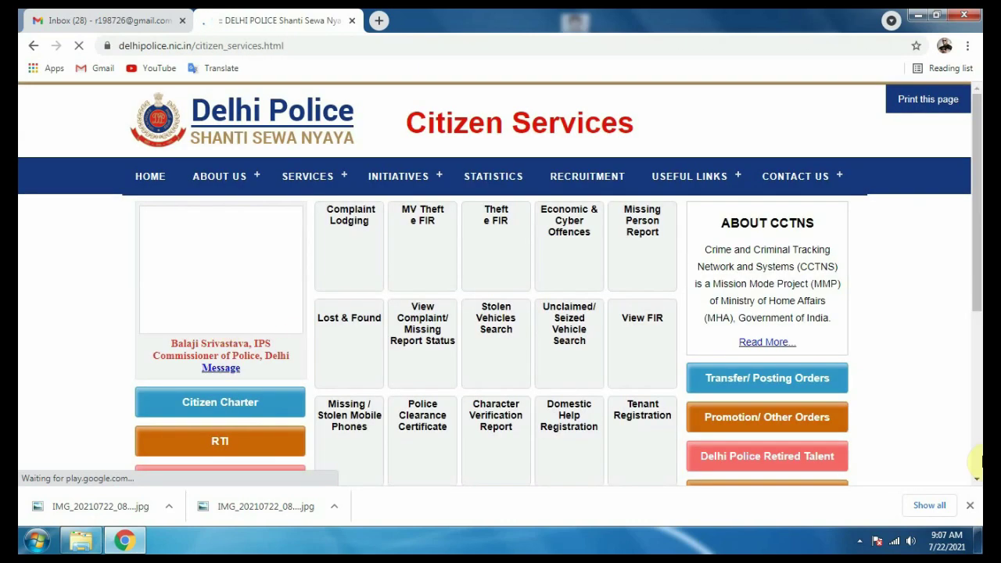
# Step: Close the downloads bar and open the Police Clearance Certificate service tile
pyautogui.click(969, 505)
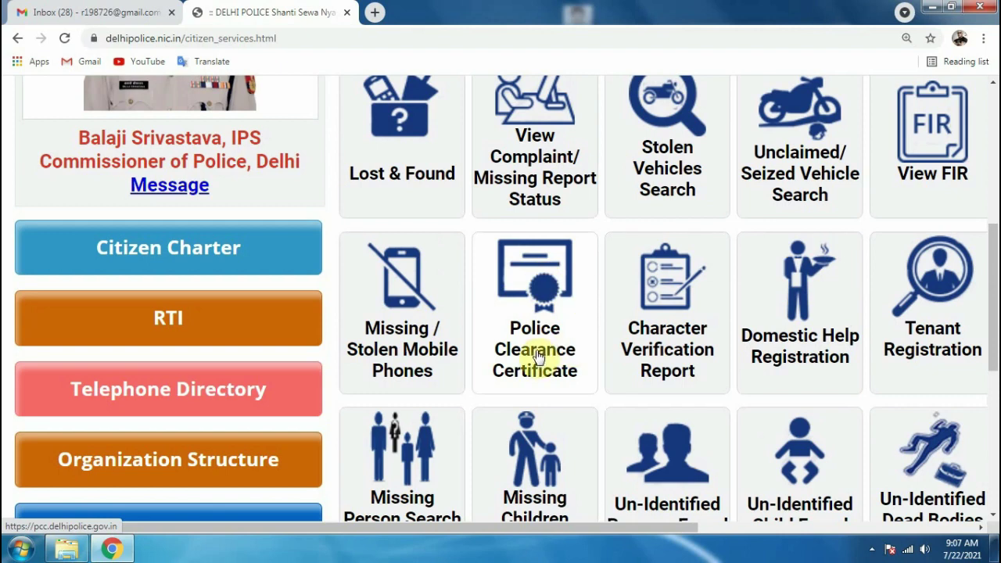
pyautogui.click(522, 332)
# Step: Start a new user registration with the applicant's e-mail and request a validation code
pyautogui.scroll(-1, 739, 278)
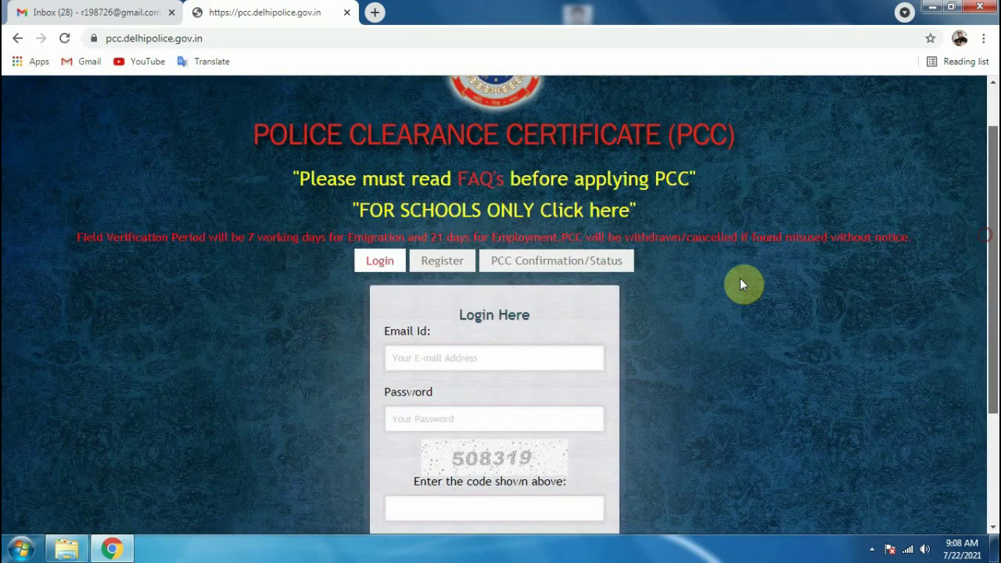
pyautogui.click(441, 268)
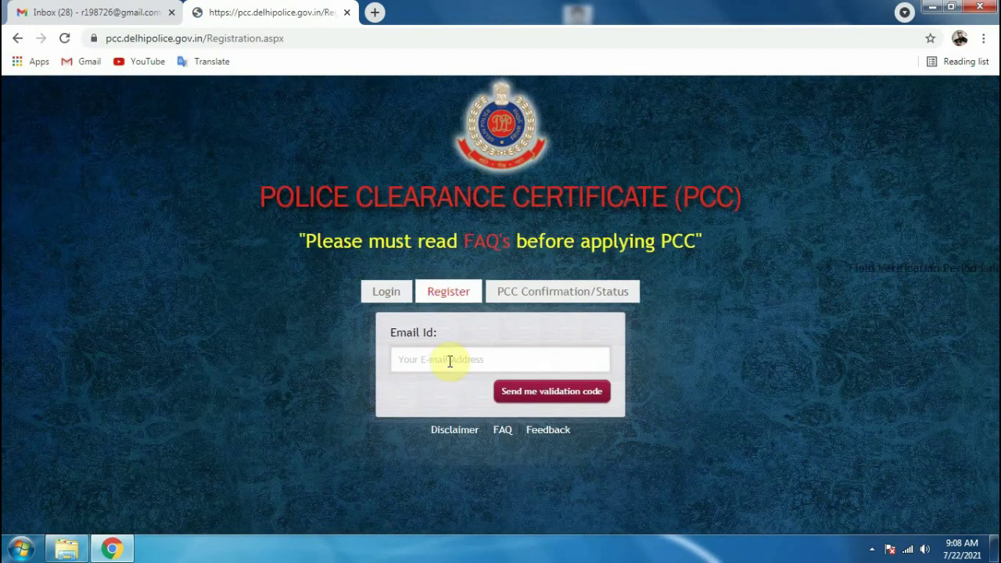
pyautogui.click(449, 360)
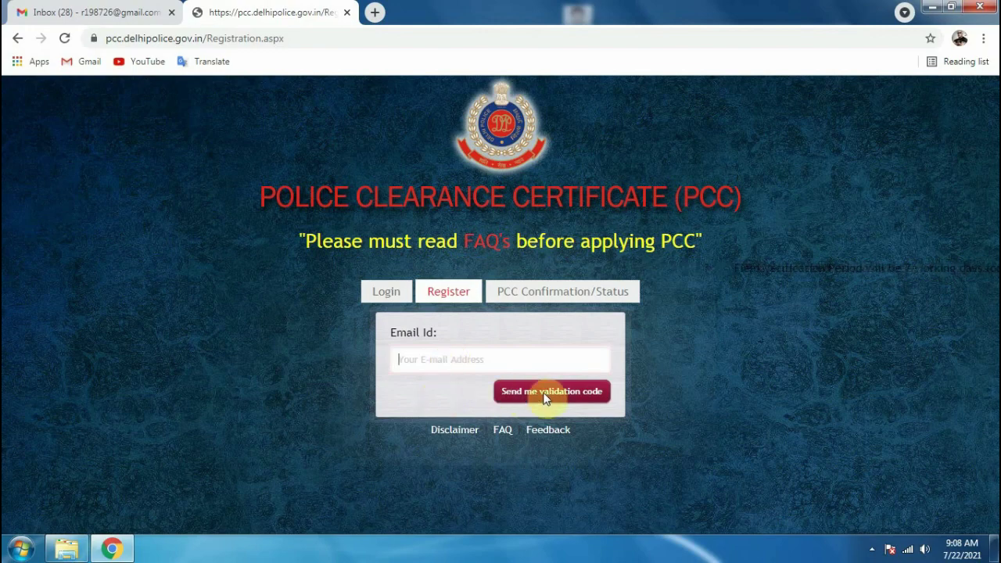
pyautogui.click(578, 399)
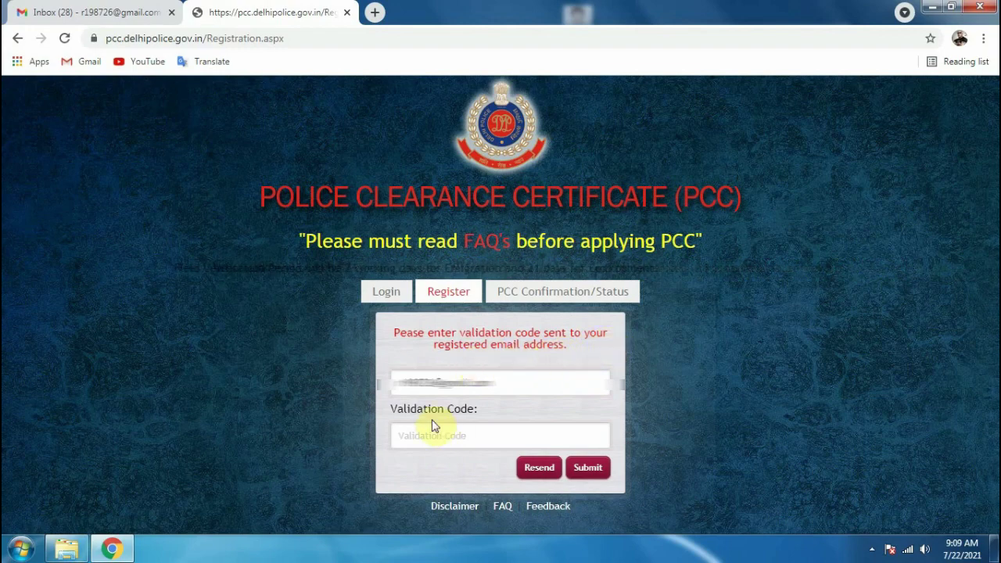
# Step: Copy the validation code from the e-mail in the Gmail inbox
pyautogui.click(85, 9)
pyautogui.doubleClick(499, 286)
pyautogui.hotkey('ctrl', 'c')
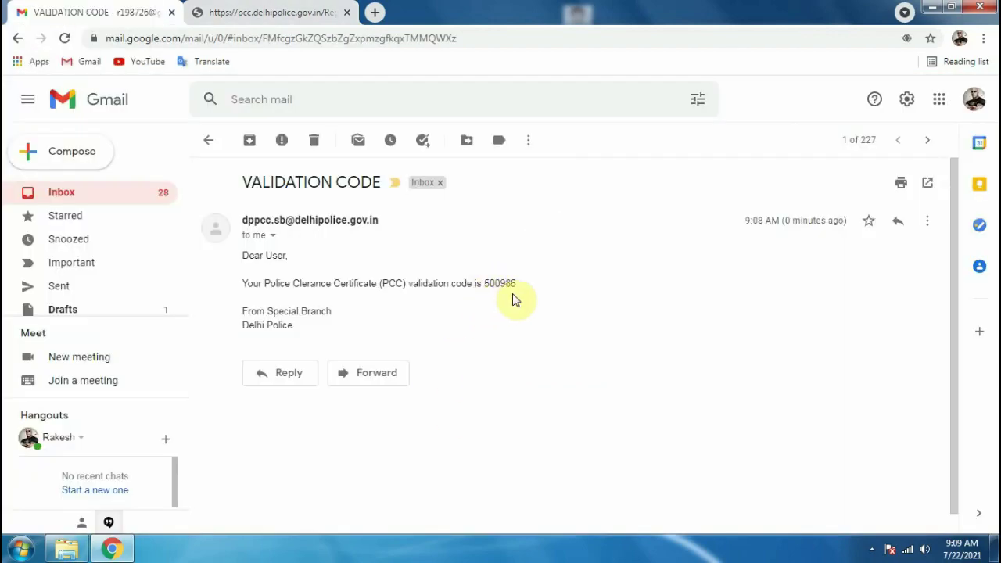
pyautogui.hotkey('ctrl', 'Tab')
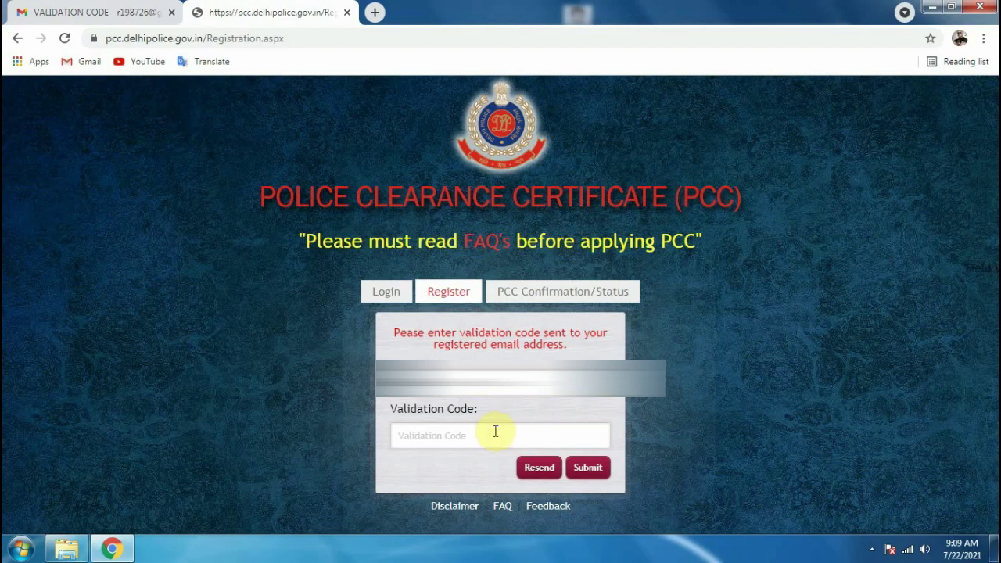
# Step: Paste the e-mailed validation code and submit it to unlock the New User Register form
pyautogui.click(495, 431)
pyautogui.hotkey('ctrl', 'v')
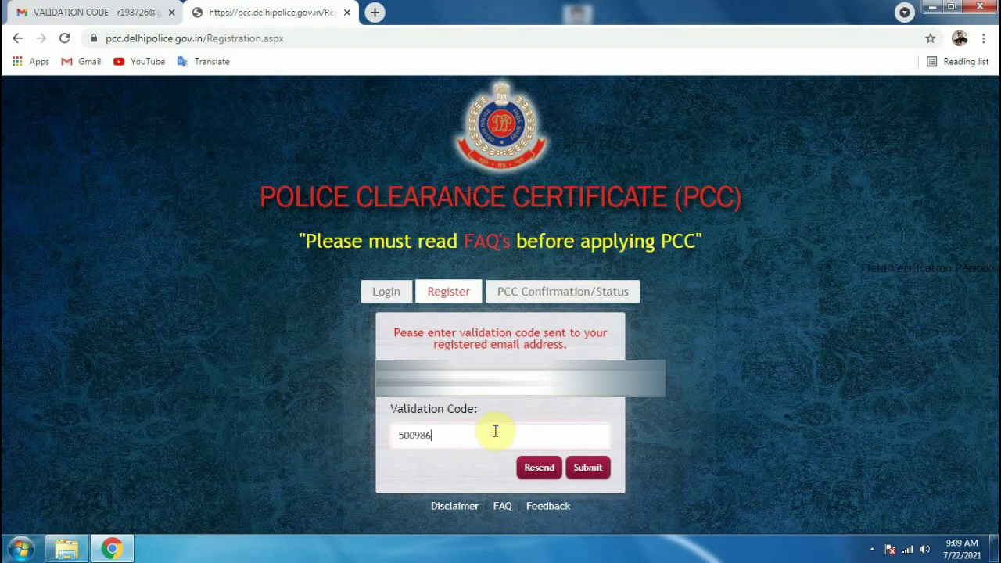
pyautogui.click(587, 466)
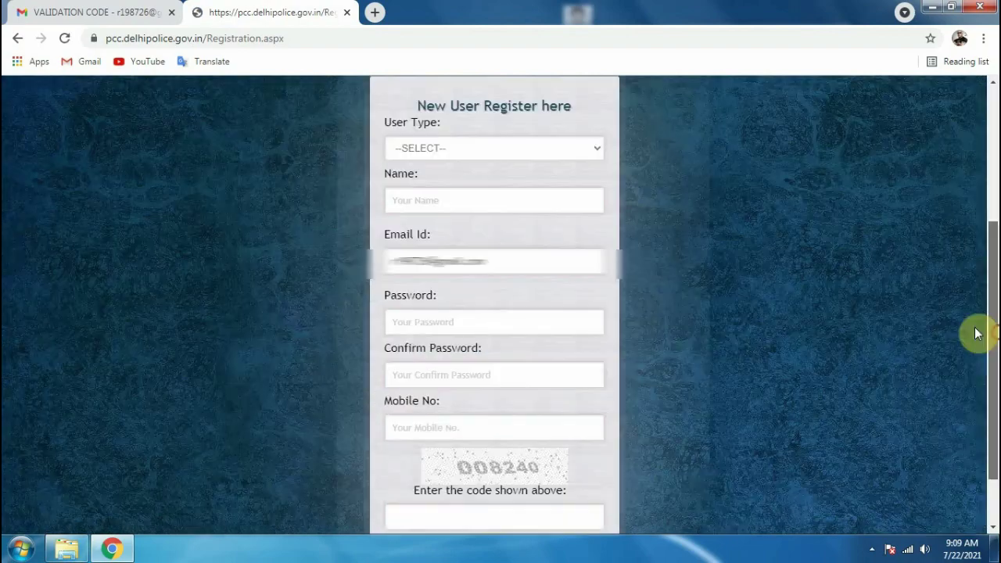
pyautogui.click(442, 148)
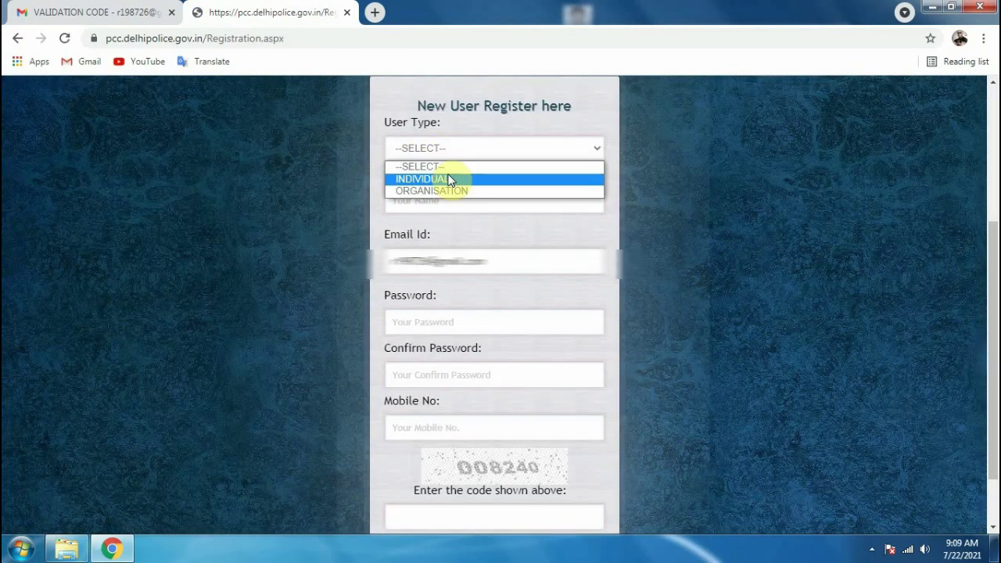
# Step: Register an INDIVIDUAL user with name, password, password confirmation and mobile number
pyautogui.click(448, 179)
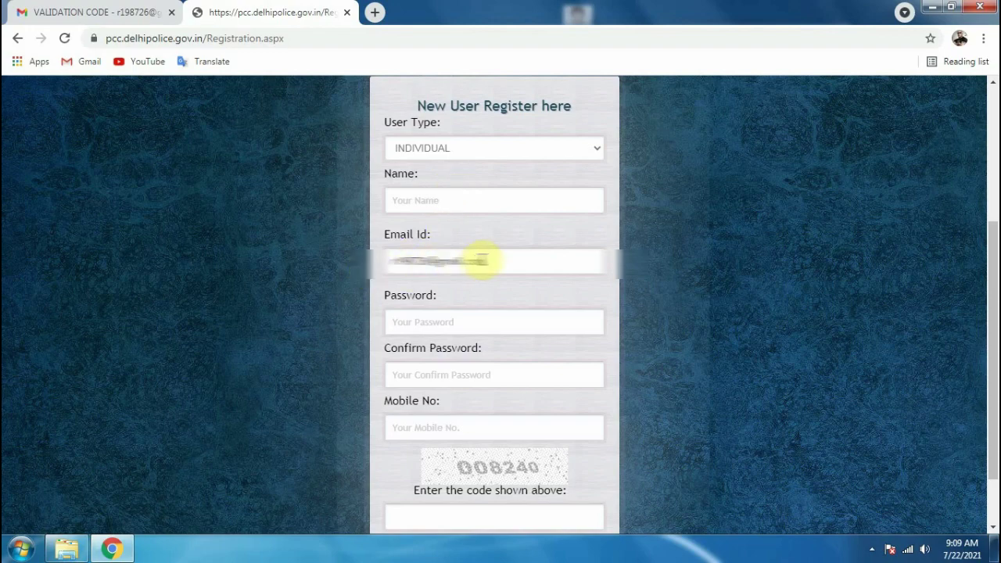
pyautogui.click(433, 200)
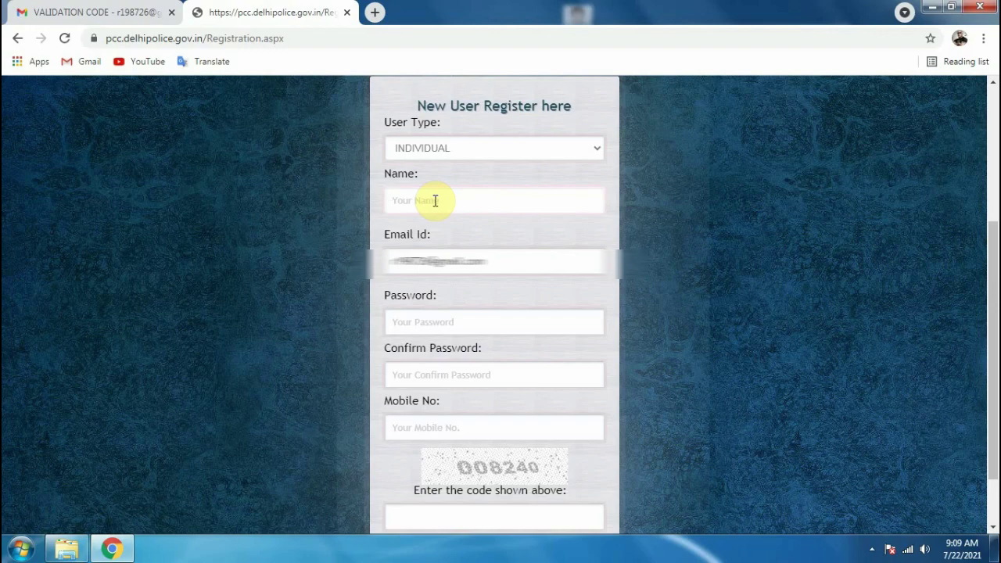
pyautogui.click(432, 322)
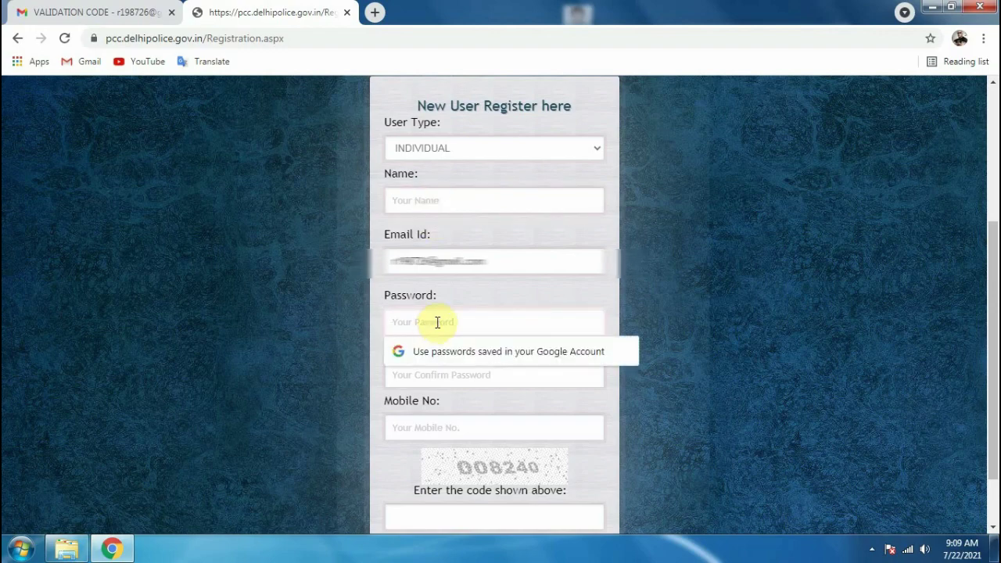
pyautogui.click(419, 374)
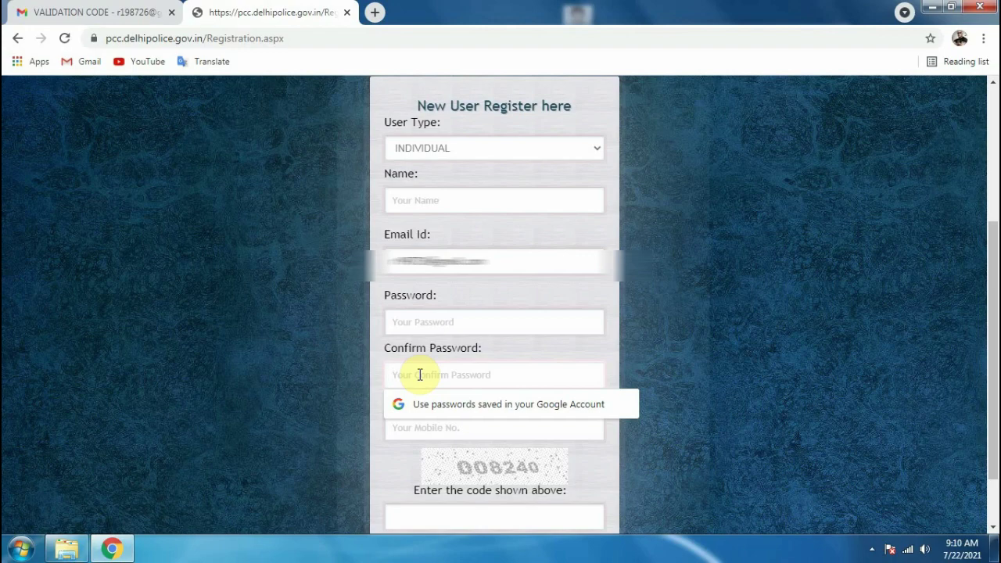
pyautogui.click(411, 425)
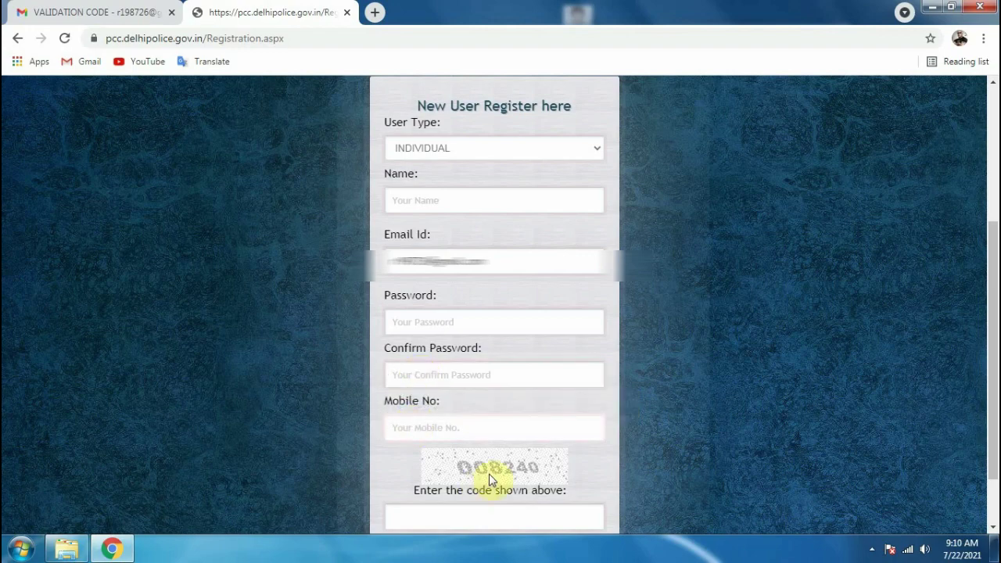
pyautogui.scroll(-1, 991, 313)
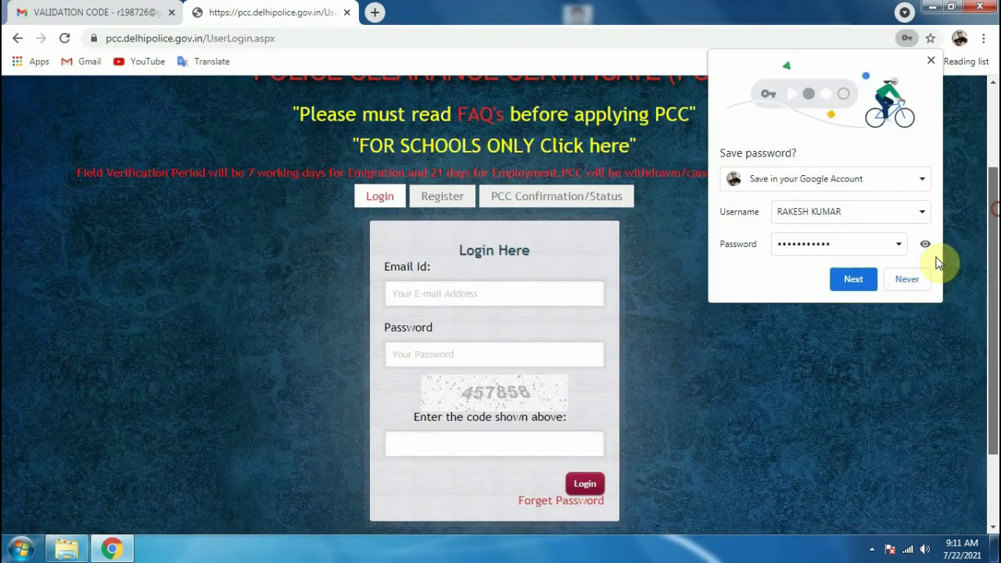
# Step: Decline Chrome's password saving and log in with the account e-mail, password and captcha
pyautogui.click(904, 279)
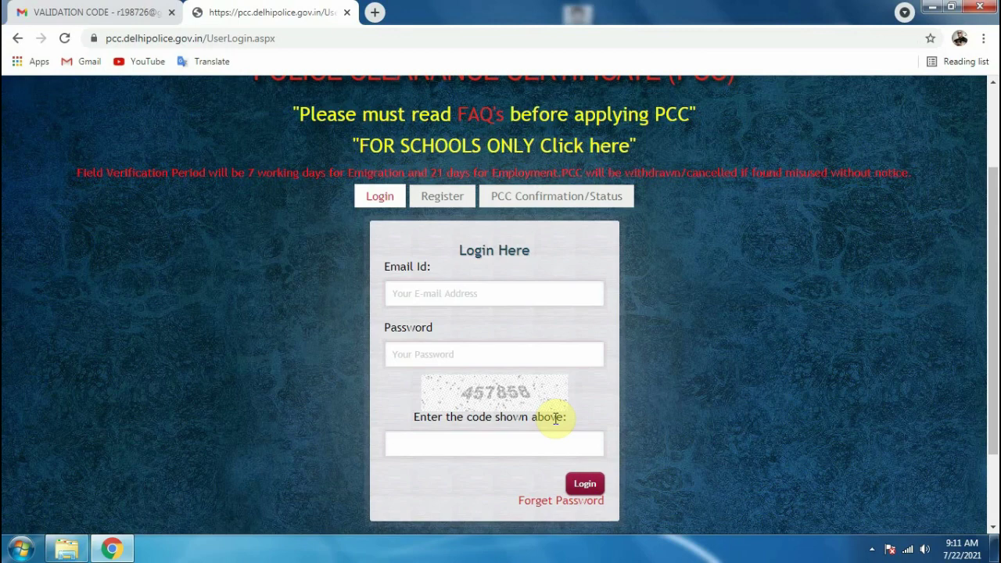
pyautogui.click(507, 290)
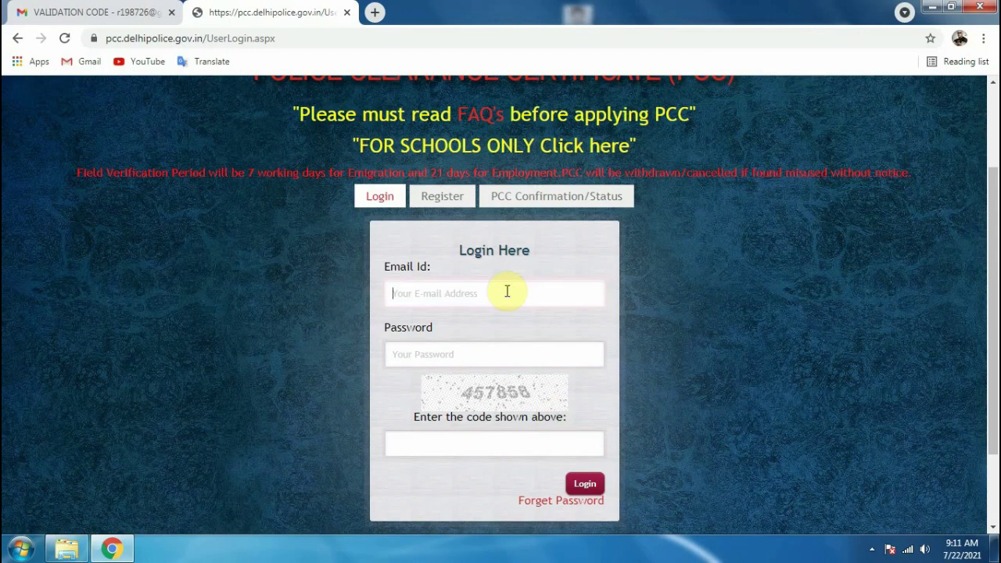
pyautogui.click(472, 352)
pyautogui.click(451, 441)
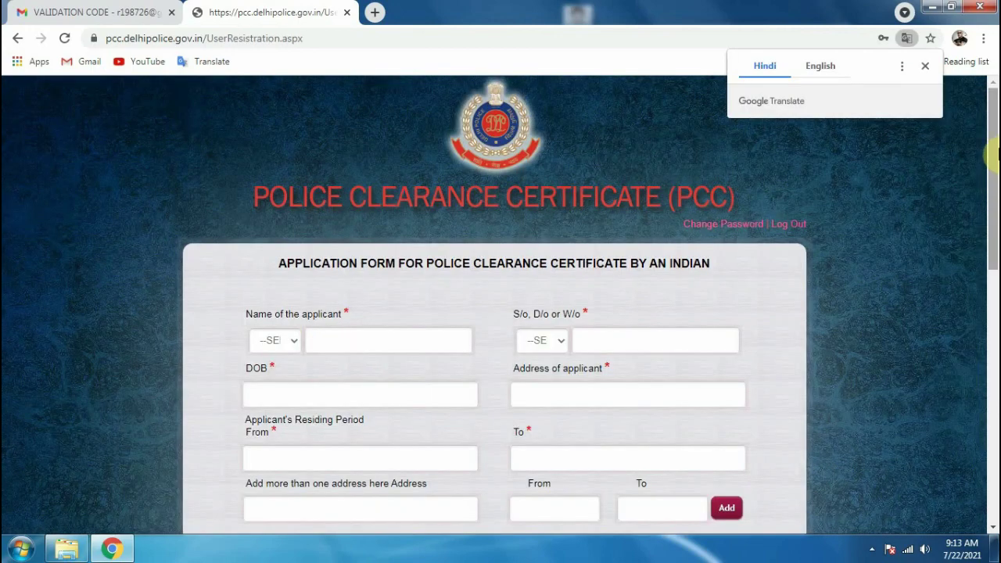
# Step: Set the applicant's title to Mr. and fill in the relation and parent or spouse name
pyautogui.moveTo(992, 155); pyautogui.dragTo(994, 219)
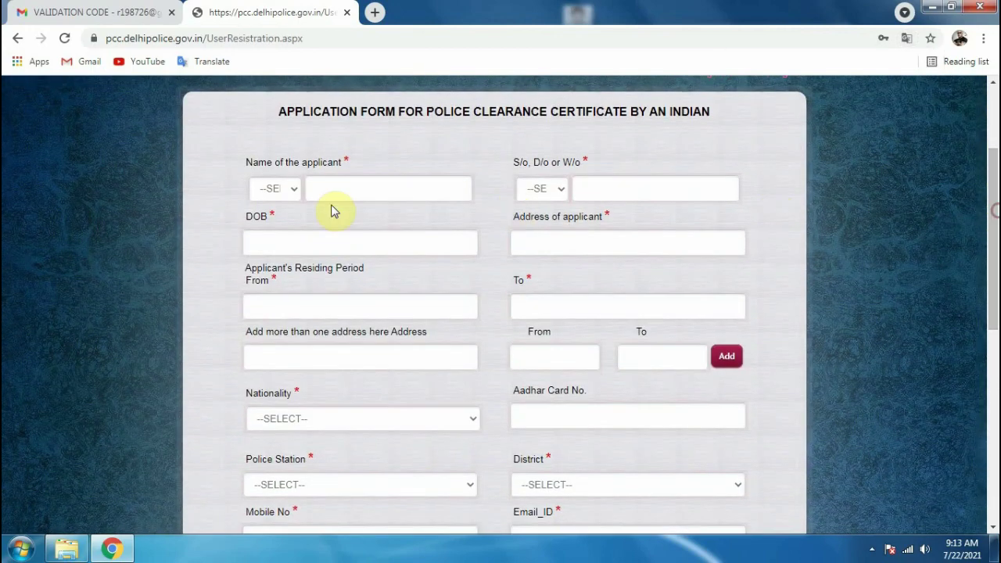
pyautogui.click(282, 190)
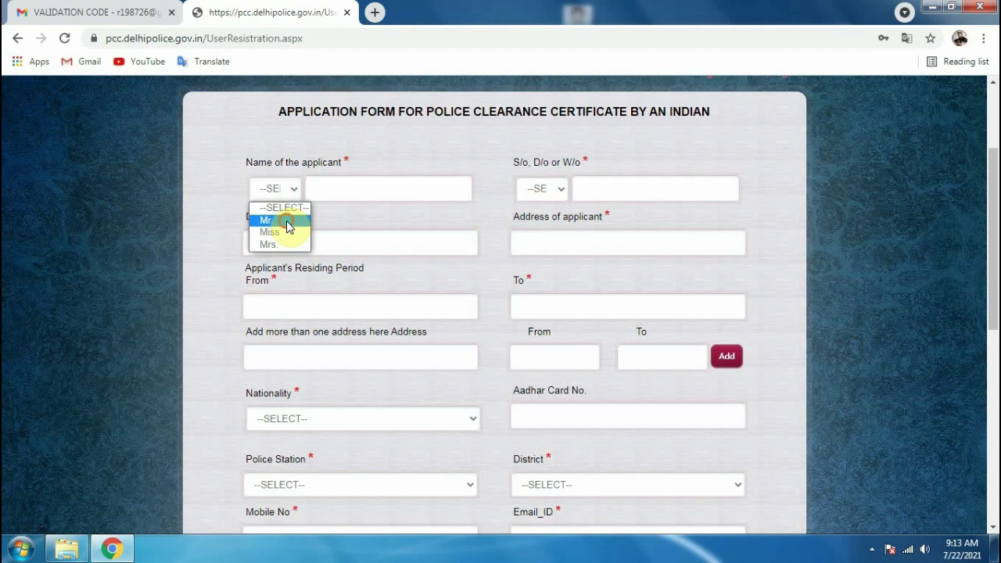
pyautogui.click(287, 225)
pyautogui.click(545, 195)
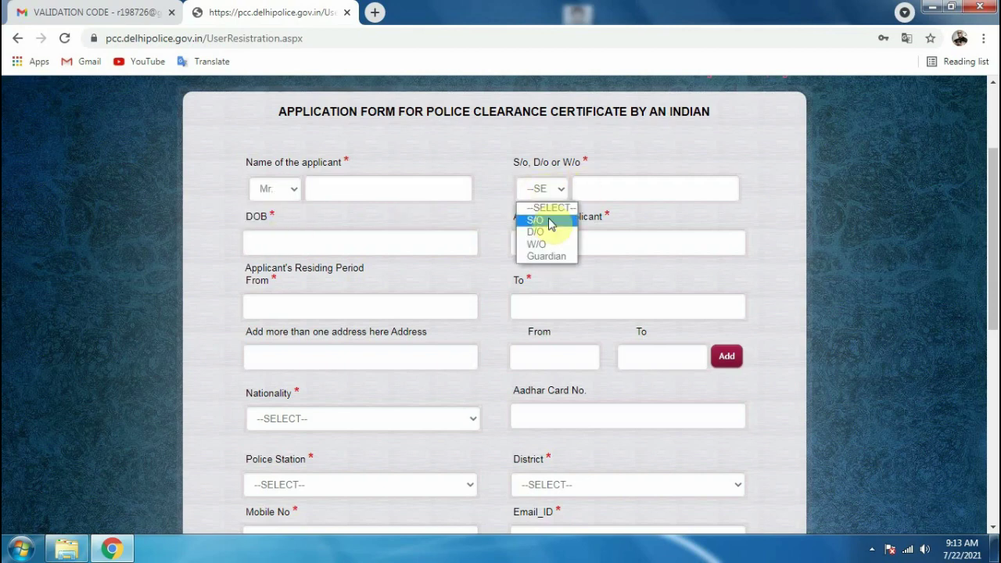
pyautogui.click(623, 185)
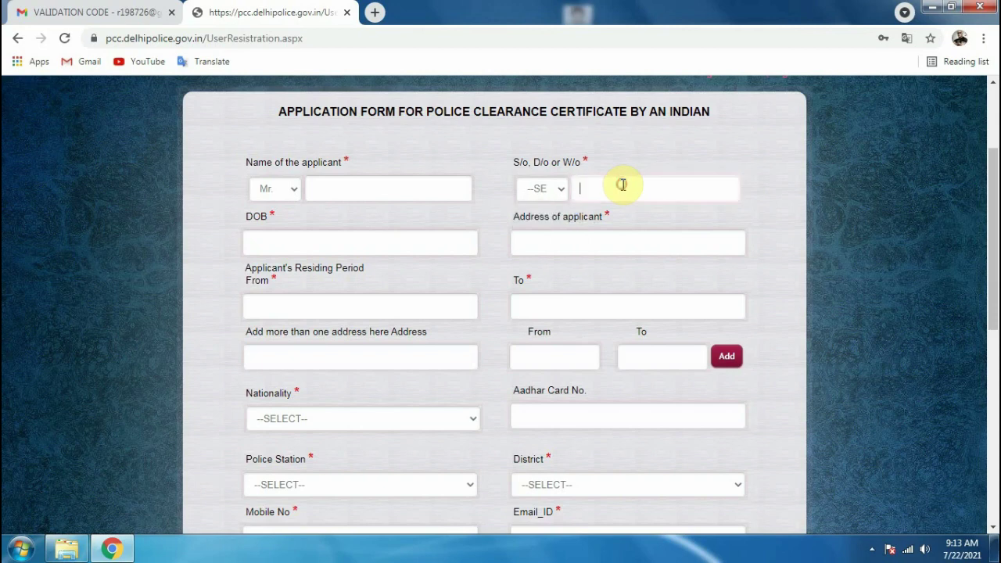
# Step: Enter the date of birth, the address and its residing period dates
pyautogui.click(369, 251)
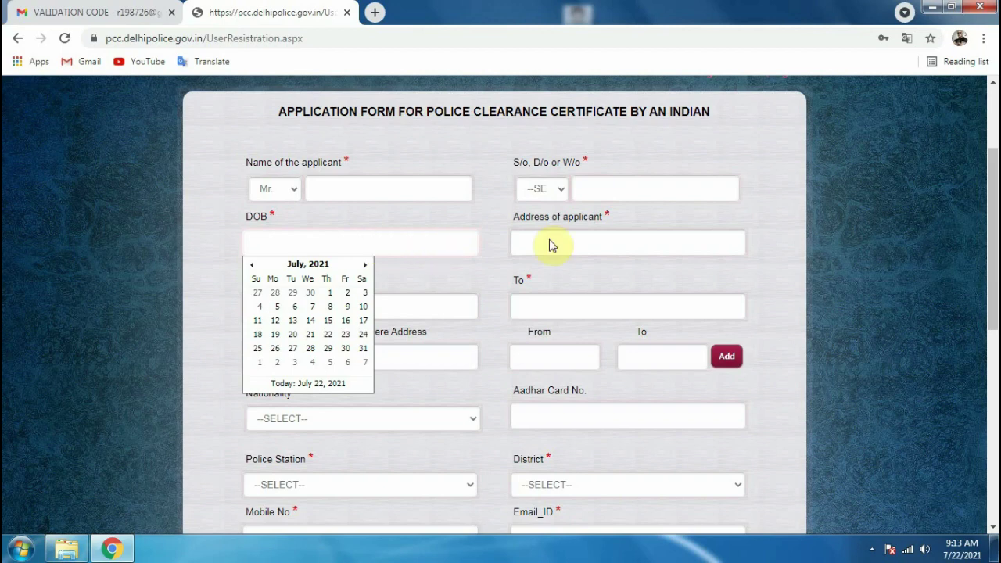
pyautogui.click(606, 240)
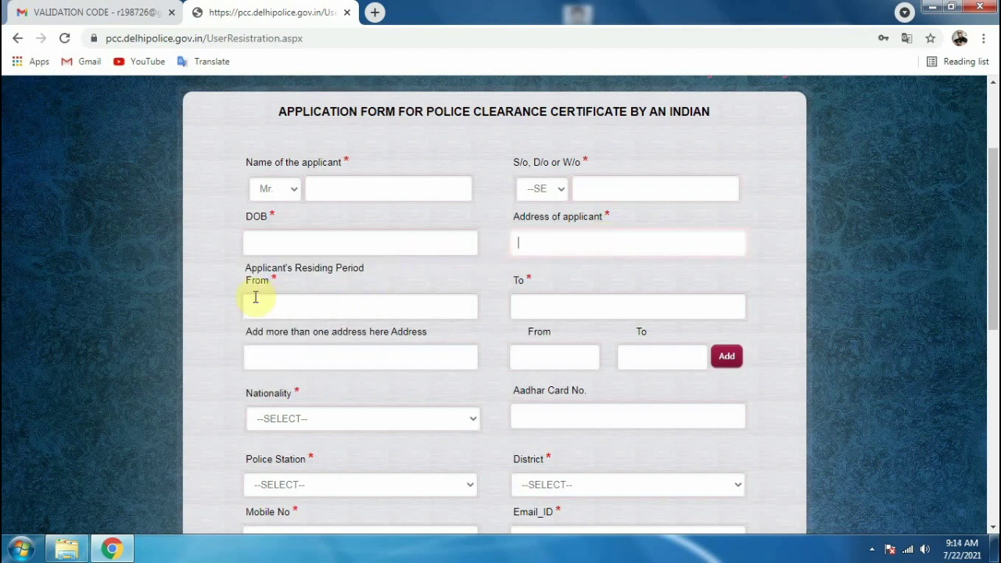
pyautogui.click(305, 302)
pyautogui.click(573, 306)
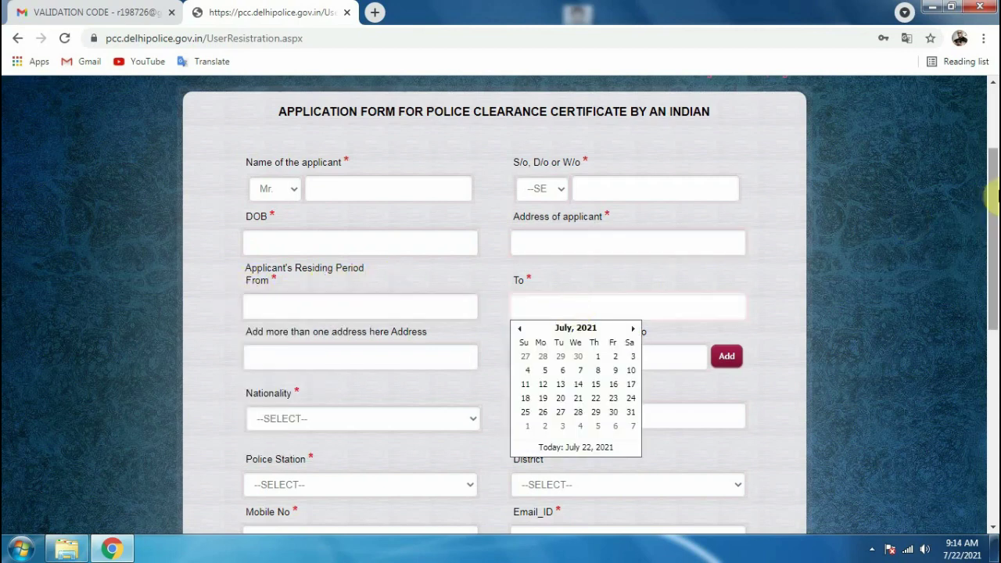
pyautogui.scroll(-2, 987, 212)
# Step: Add an additional address with its residing start and end dates
pyautogui.click(340, 258)
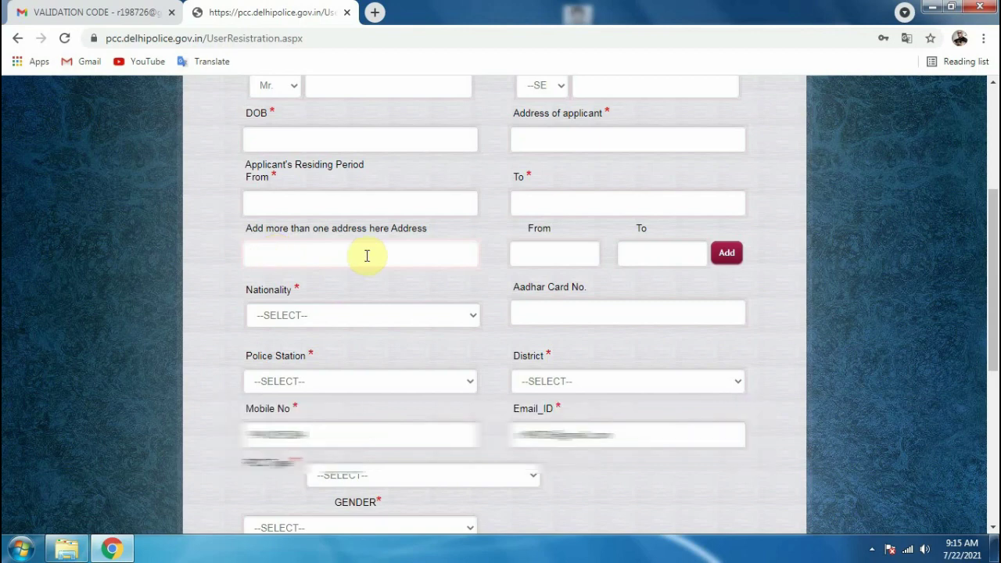
pyautogui.click(556, 262)
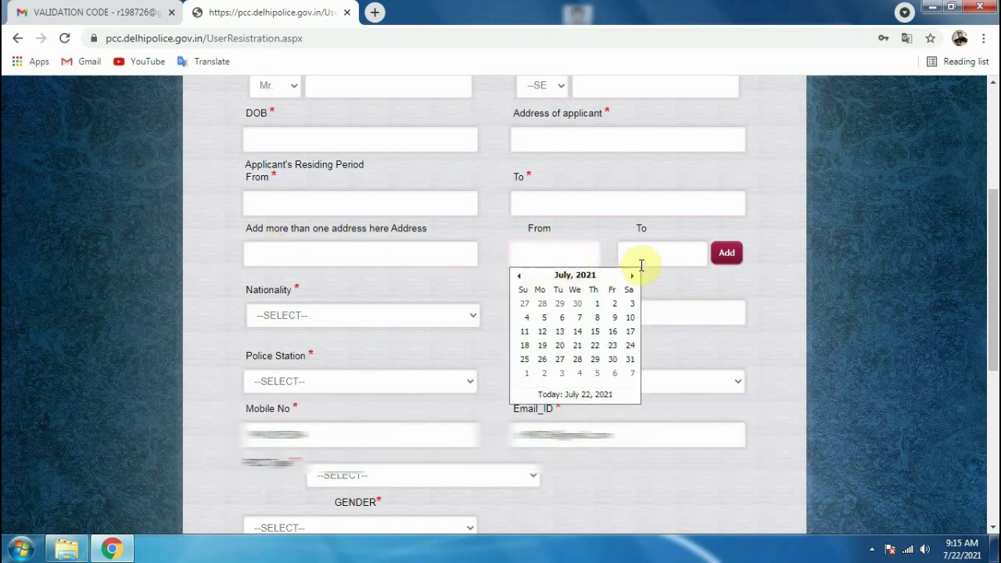
pyautogui.click(664, 258)
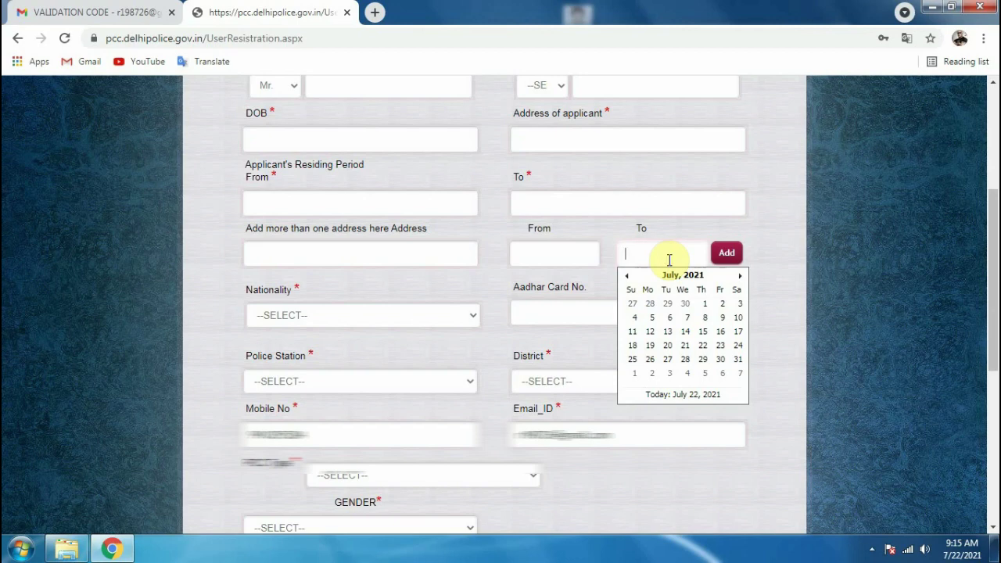
pyautogui.click(726, 257)
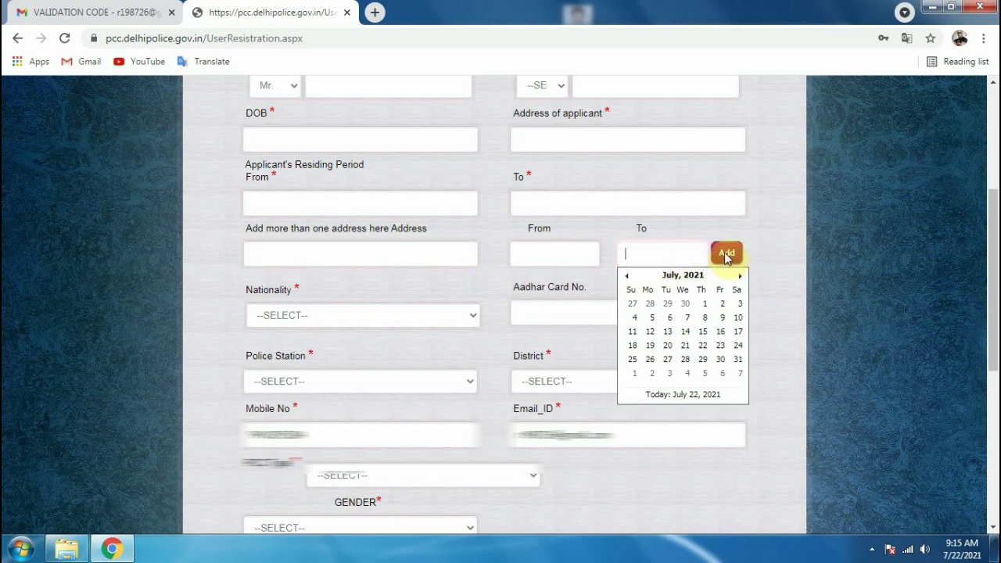
pyautogui.click(732, 254)
pyautogui.click(156, 250)
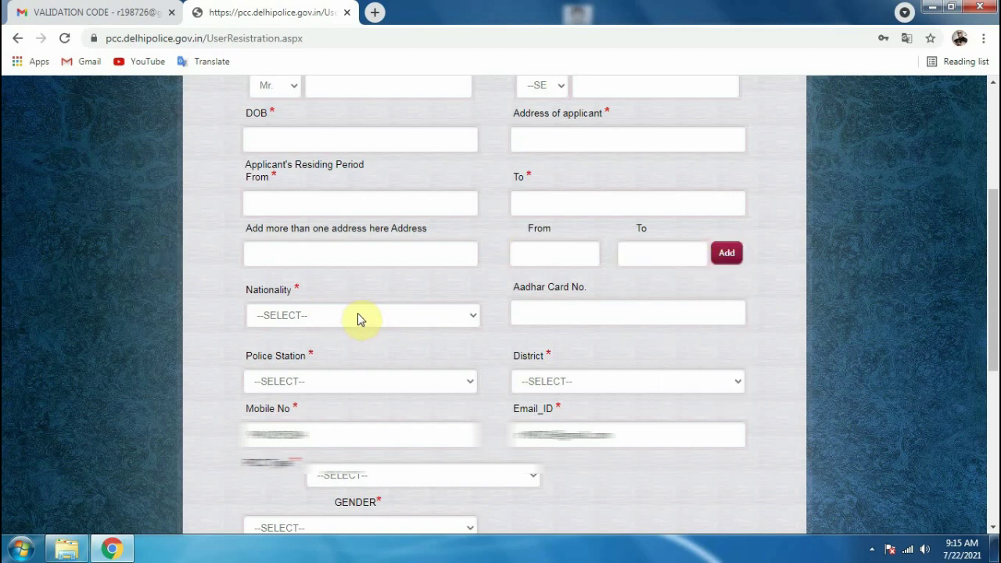
# Step: Set nationality INDIAN, the Aadhar number, police station BADAR PUR and district SOUTH EAST
pyautogui.click(357, 315)
pyautogui.click(351, 348)
pyautogui.click(633, 312)
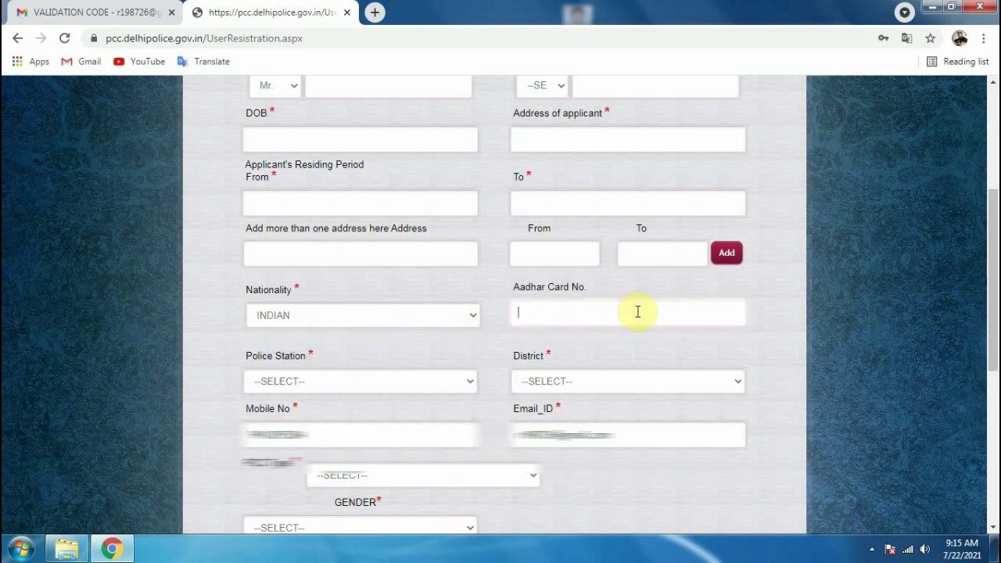
pyautogui.moveTo(991, 269); pyautogui.dragTo(993, 338)
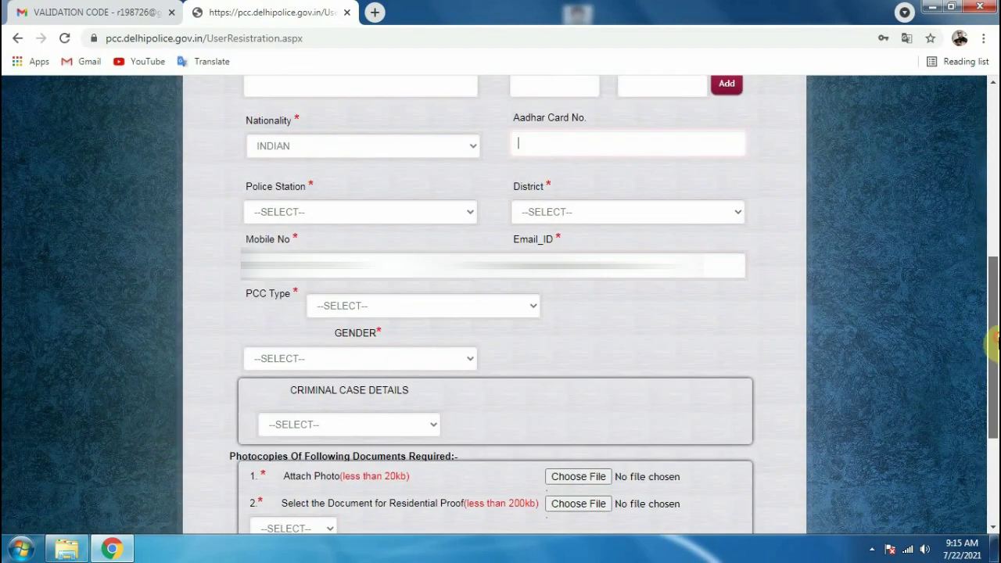
pyautogui.click(315, 210)
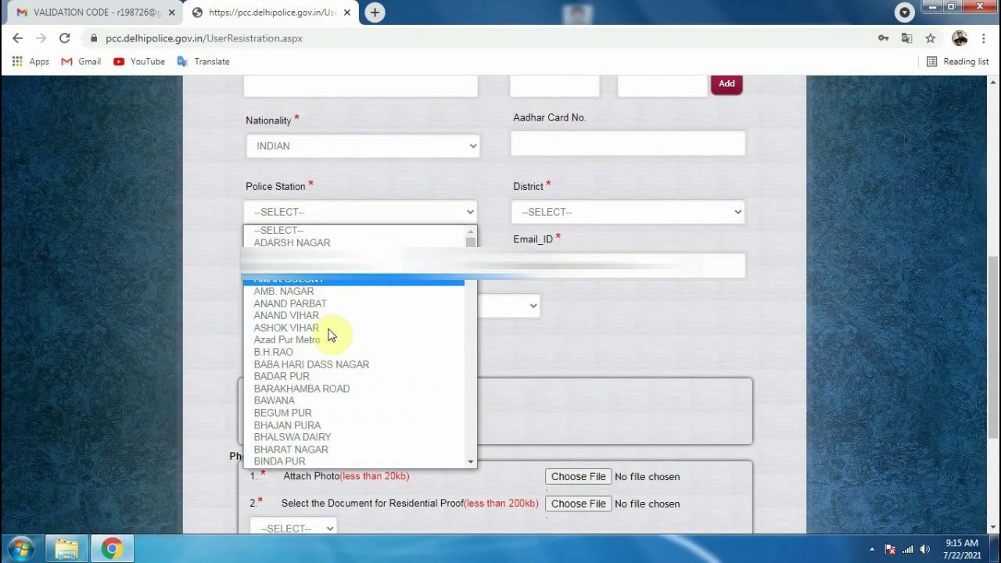
pyautogui.click(352, 376)
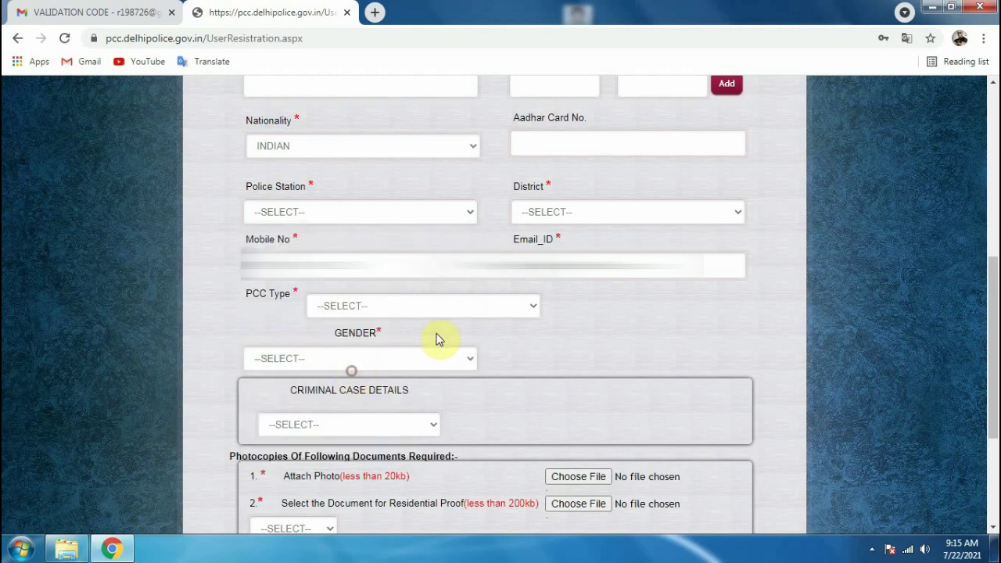
pyautogui.click(599, 213)
pyautogui.click(599, 213)
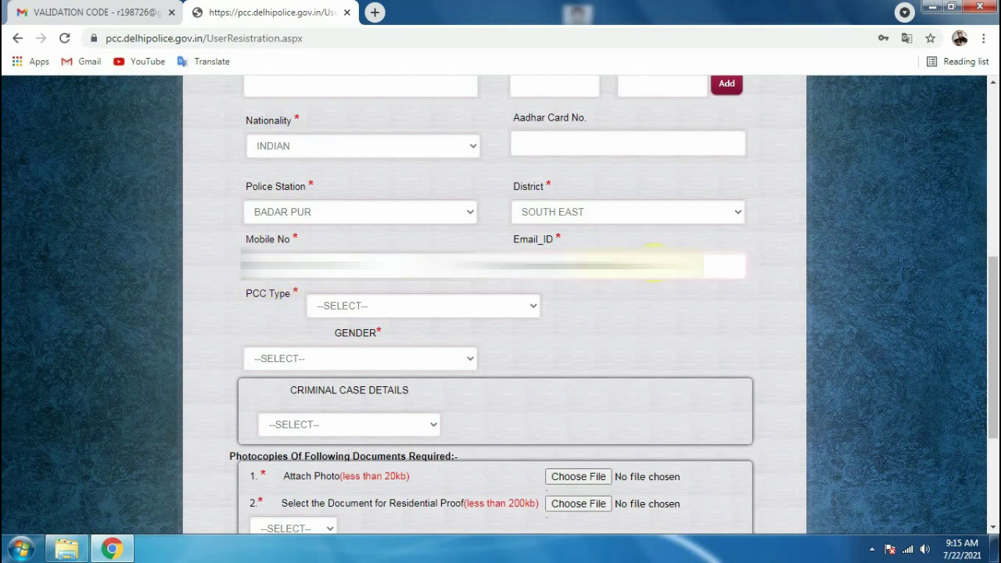
# Step: Set PCC type to EMPLOYMENT and gender to MALE, then enter the organisation's name
pyautogui.click(406, 305)
pyautogui.click(395, 349)
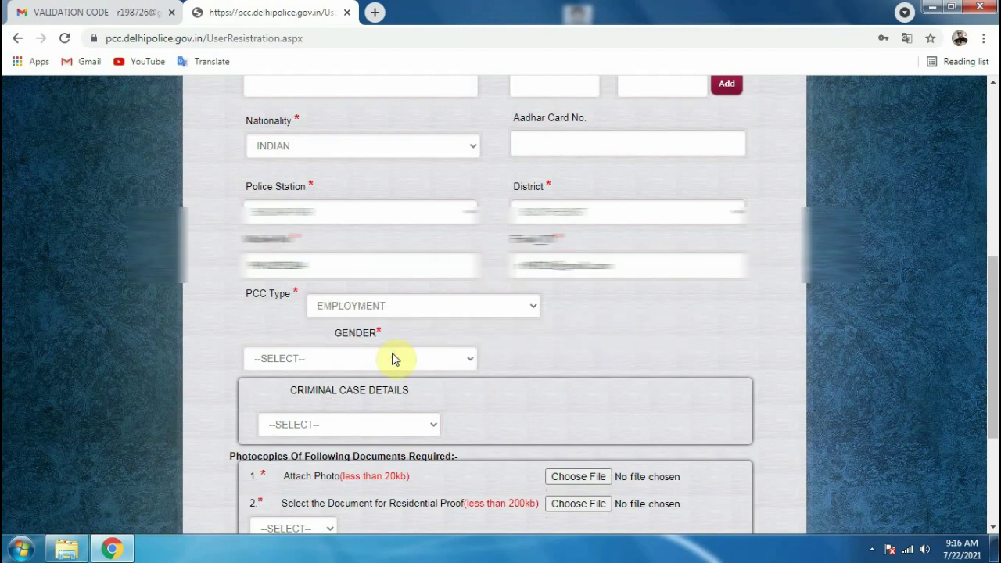
pyautogui.click(394, 359)
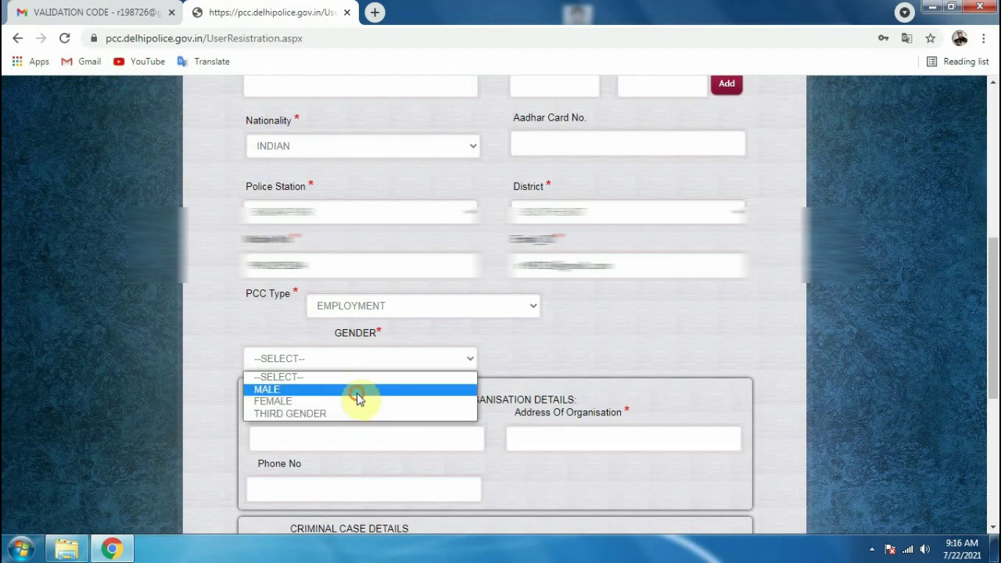
pyautogui.click(357, 391)
pyautogui.moveTo(993, 270); pyautogui.dragTo(990, 341)
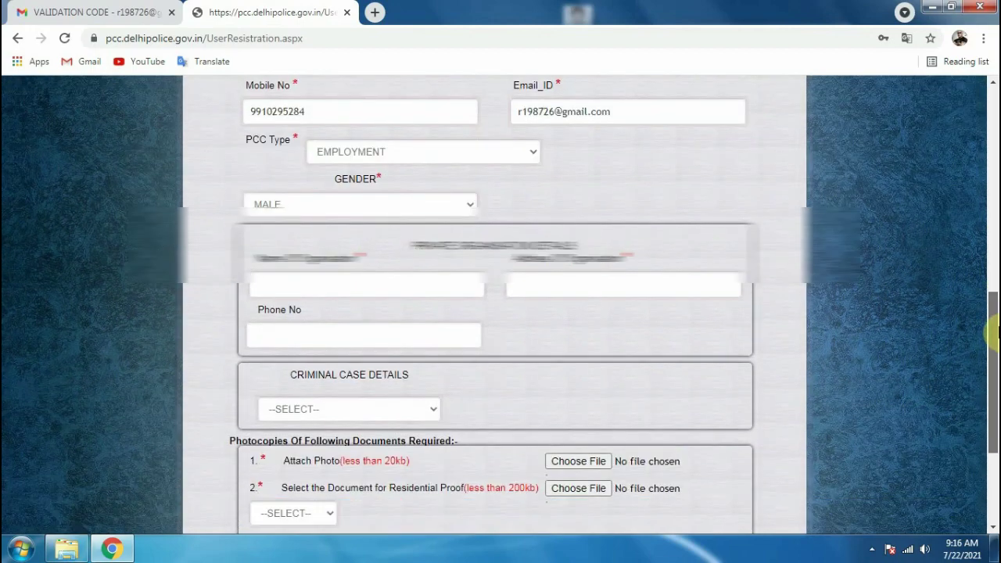
pyautogui.click(348, 279)
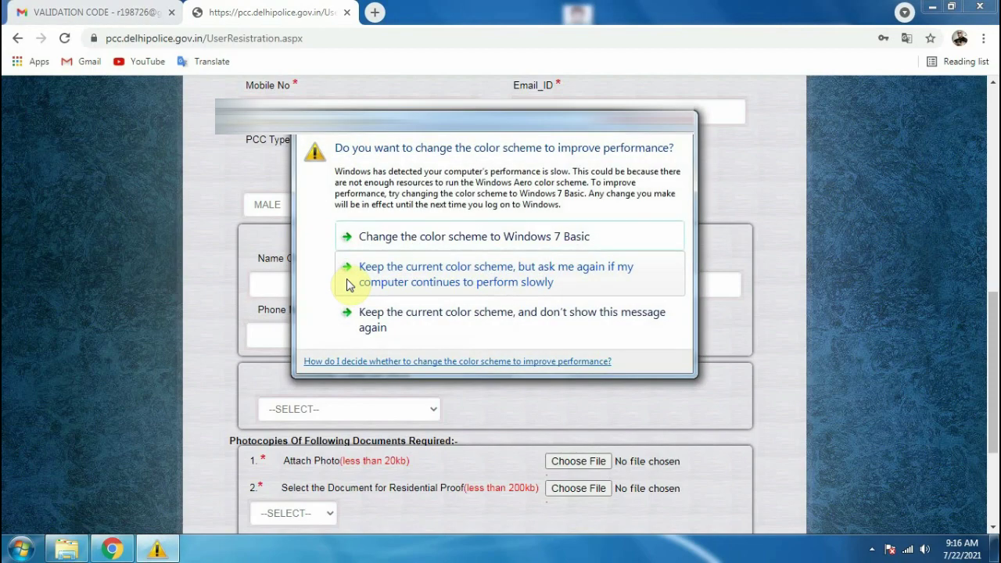
# Step: Keep the current Windows colour scheme and fill in the organisation's address and phone number
pyautogui.click(422, 274)
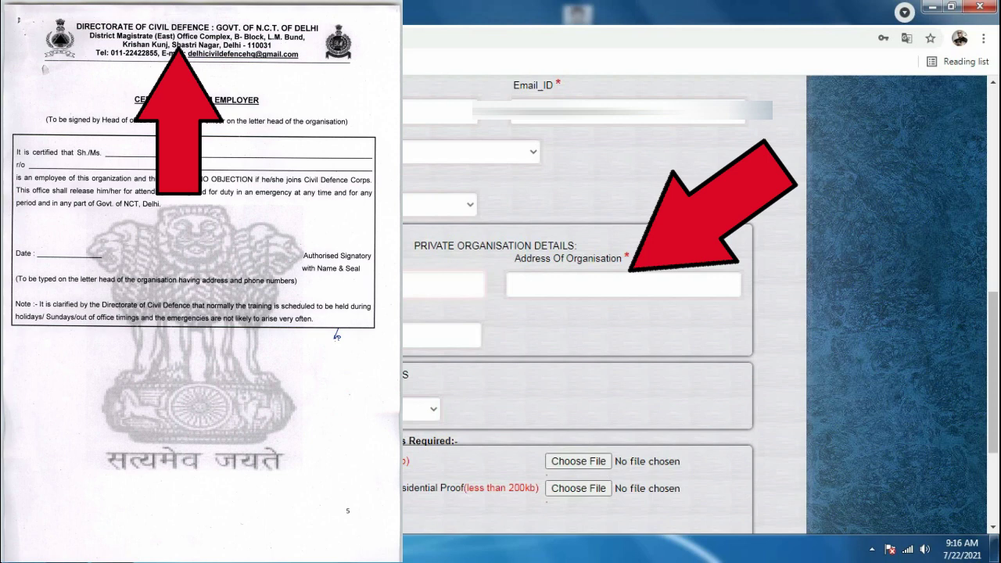
pyautogui.click(578, 278)
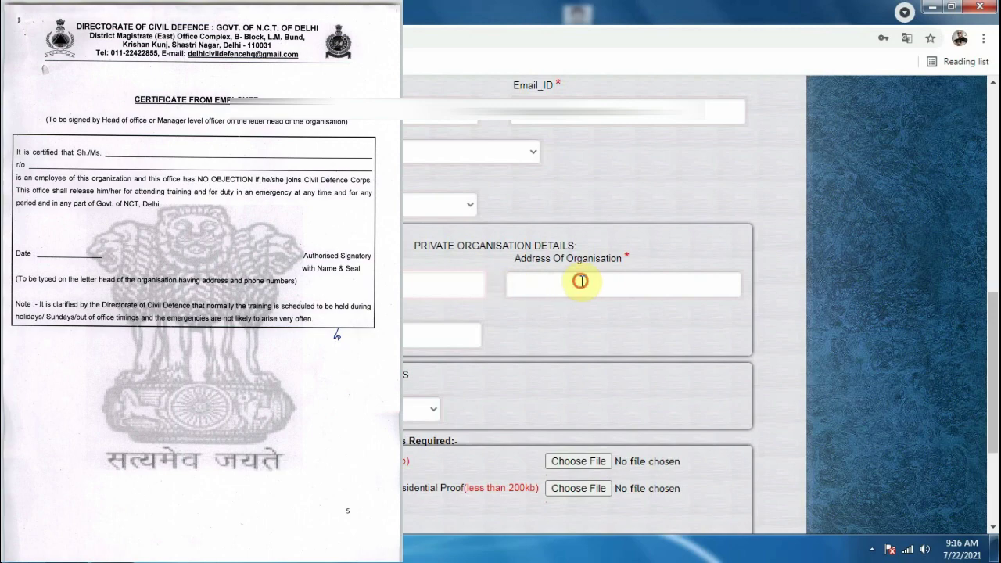
pyautogui.click(426, 332)
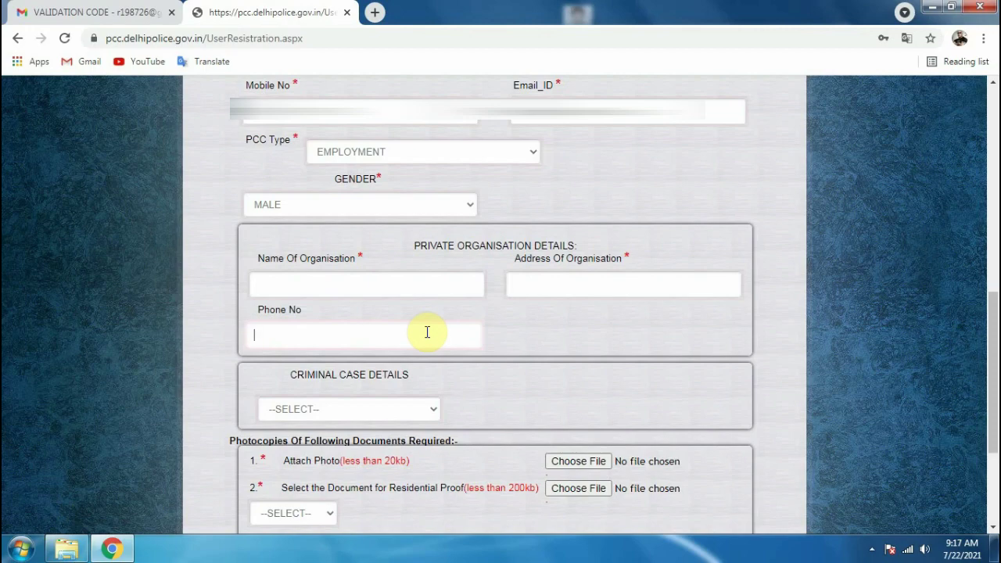
pyautogui.scroll(-3, 427, 332)
pyautogui.click(355, 217)
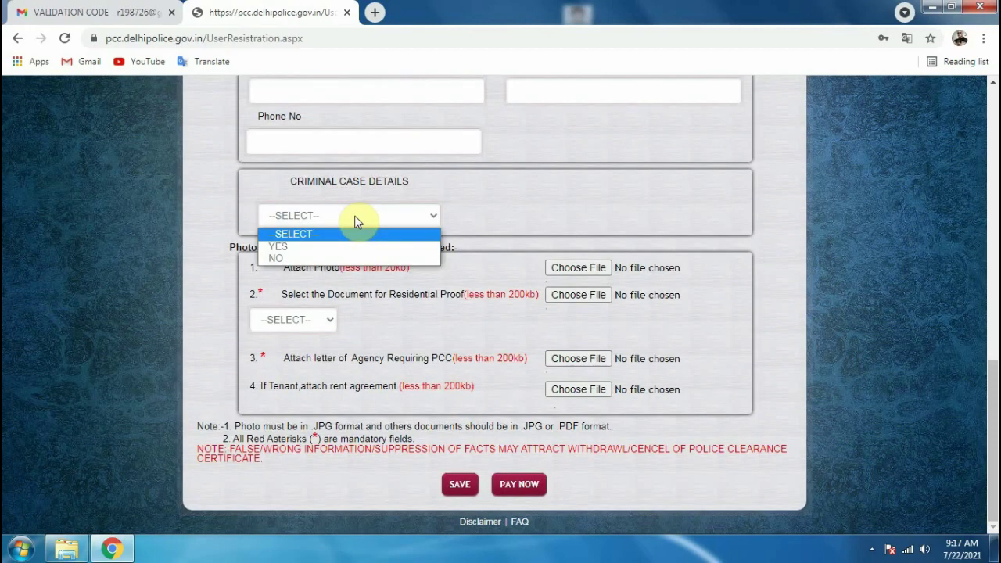
pyautogui.click(340, 258)
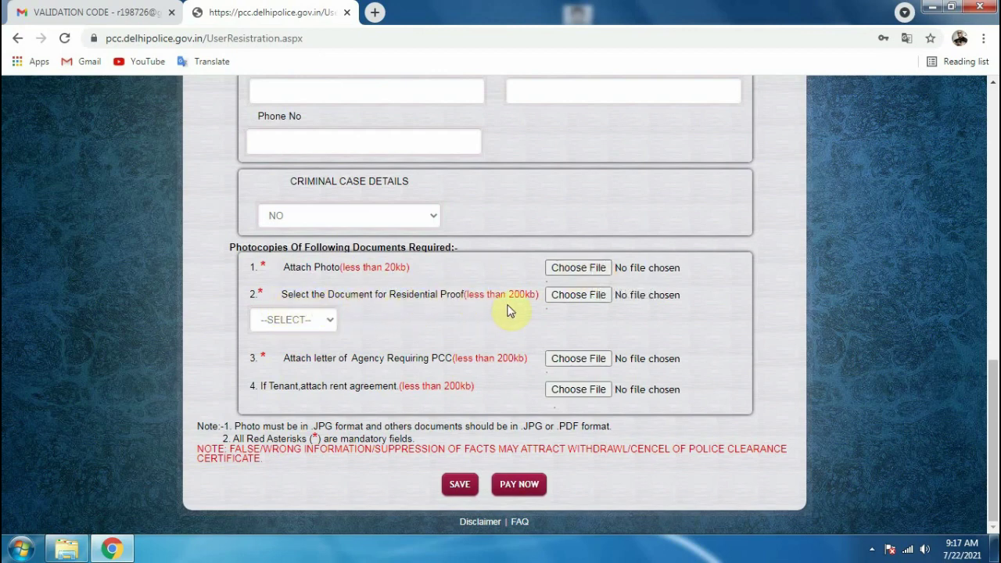
pyautogui.click(306, 320)
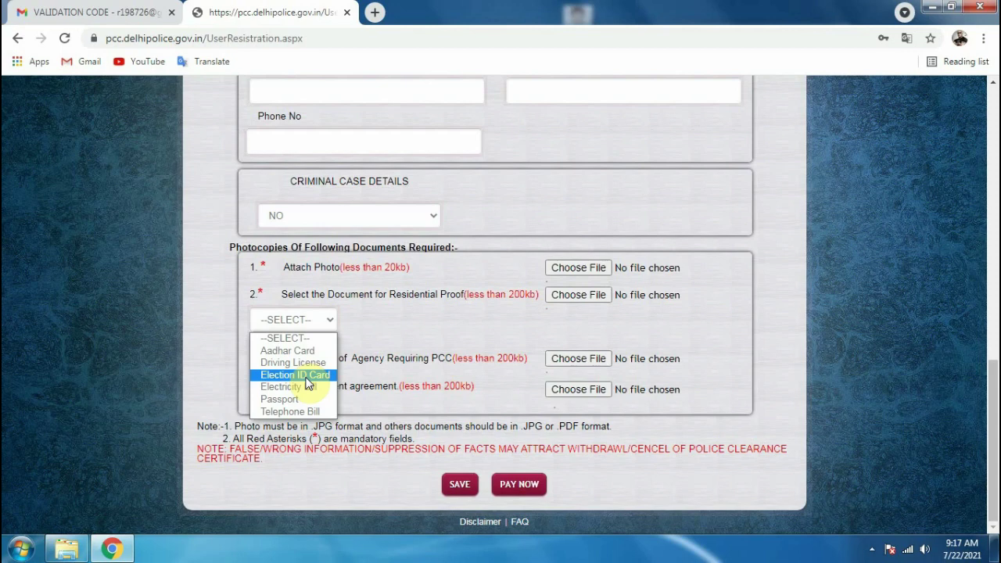
pyautogui.click(690, 324)
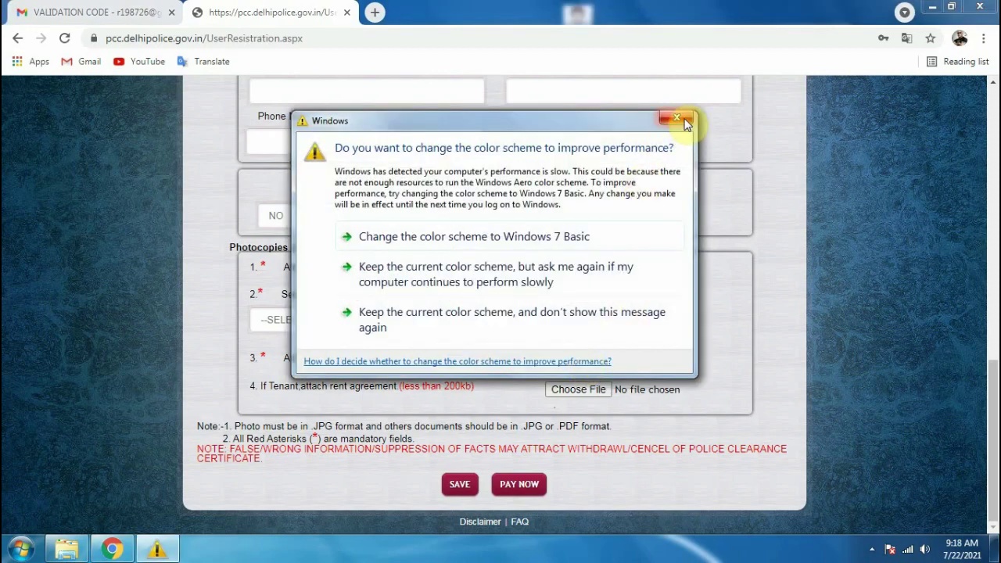
# Step: Dismiss the colour-scheme prompt, review the completed form and attachments, and proceed to payment
pyautogui.click(677, 119)
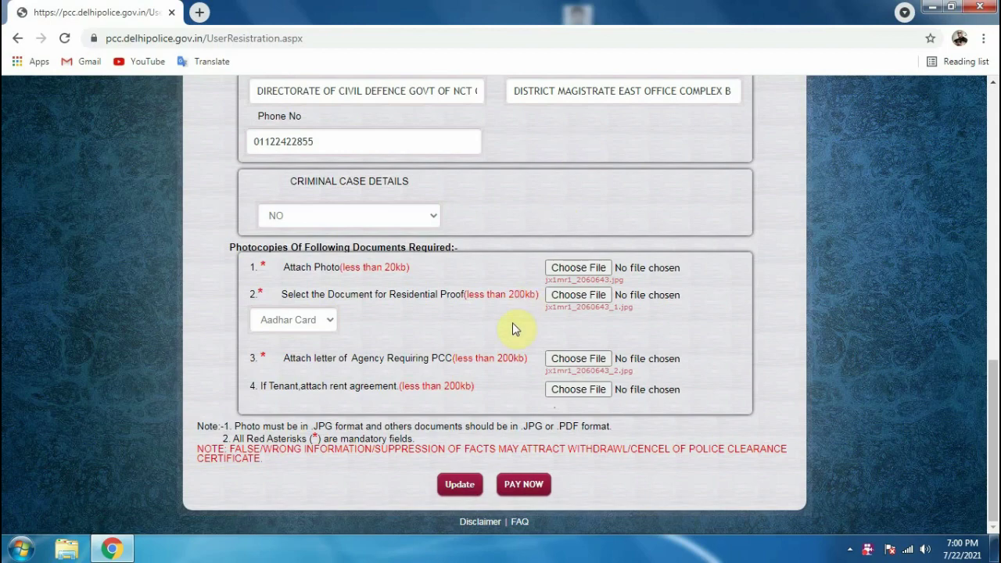
pyautogui.moveTo(988, 408); pyautogui.dragTo(886, 351)
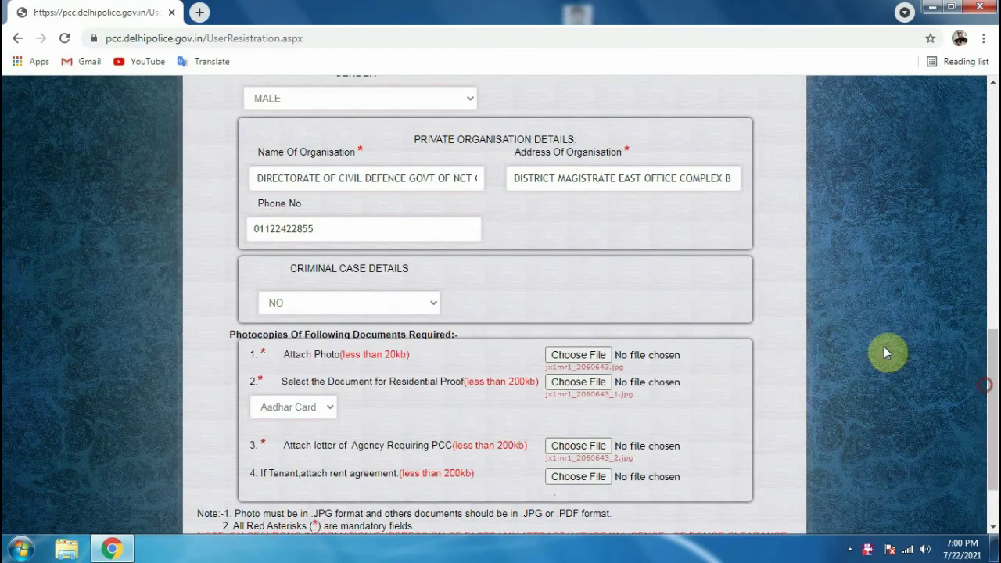
pyautogui.scroll(-2, 641, 361)
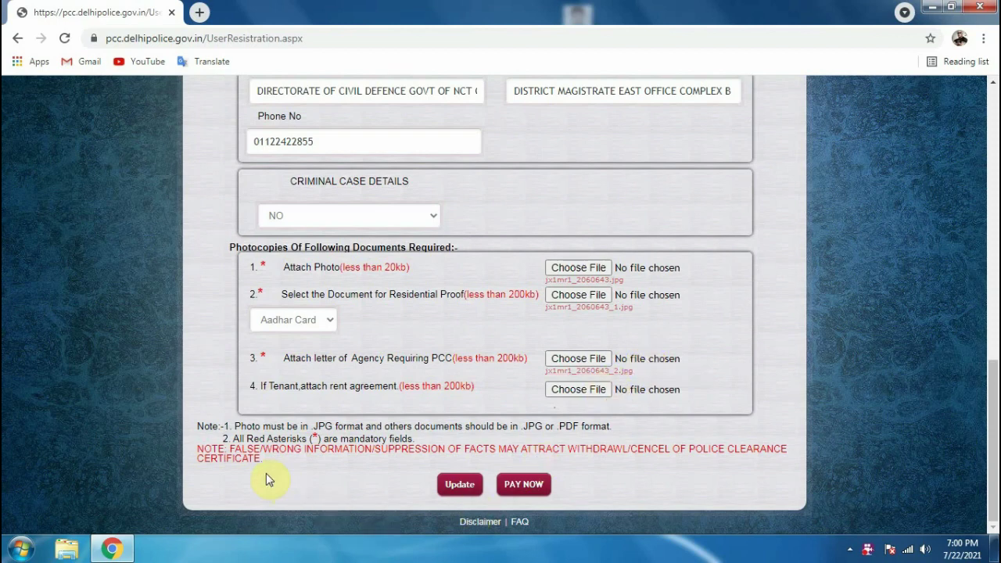
pyautogui.click(525, 483)
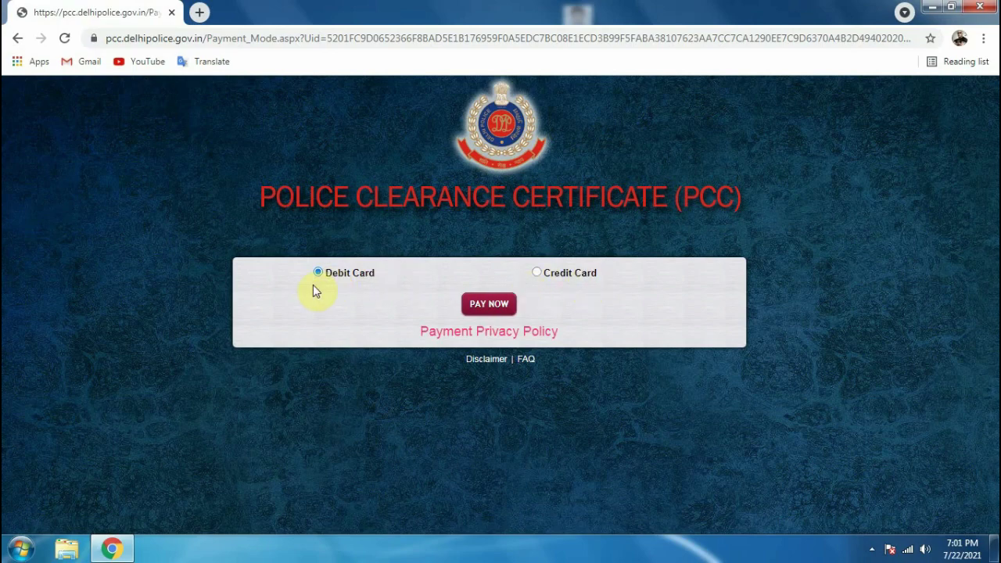
# Step: Pay by Debit Card to reach the Axis Bank gateway's card type choice
pyautogui.click(490, 305)
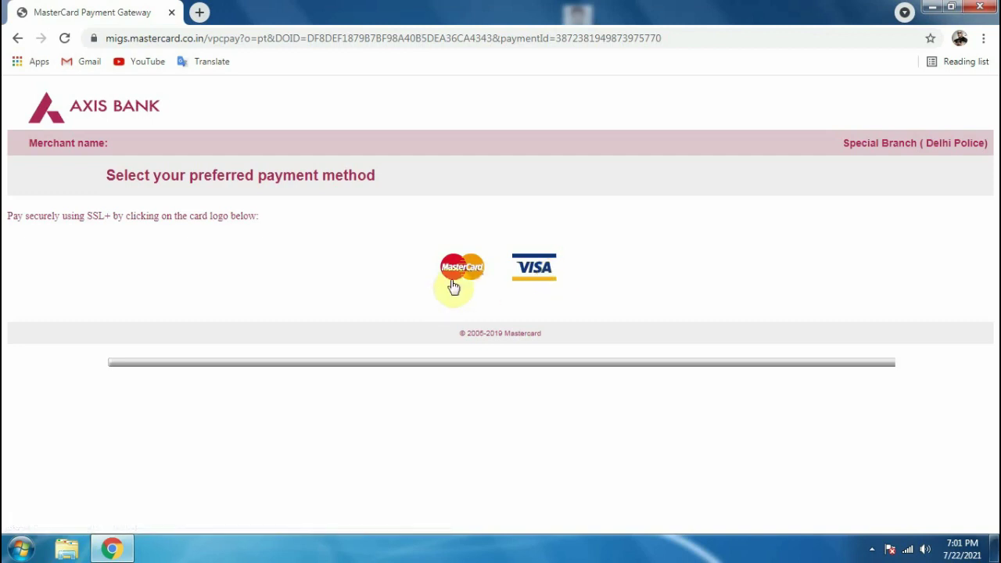
# Step: Pay the INR 251.87 fee by Visa, entering the card number, expiry month/year and security code
pyautogui.click(537, 279)
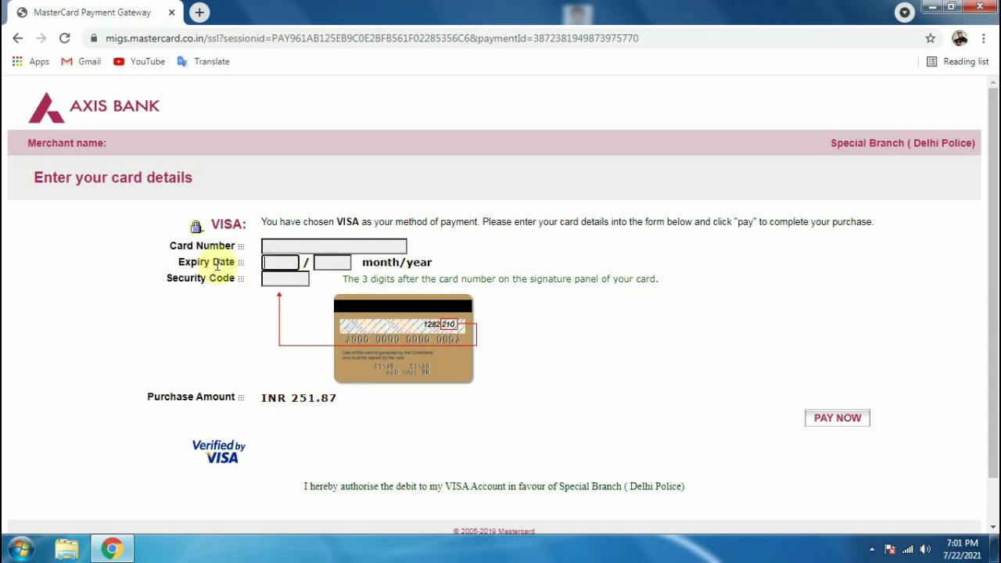
pyautogui.click(279, 246)
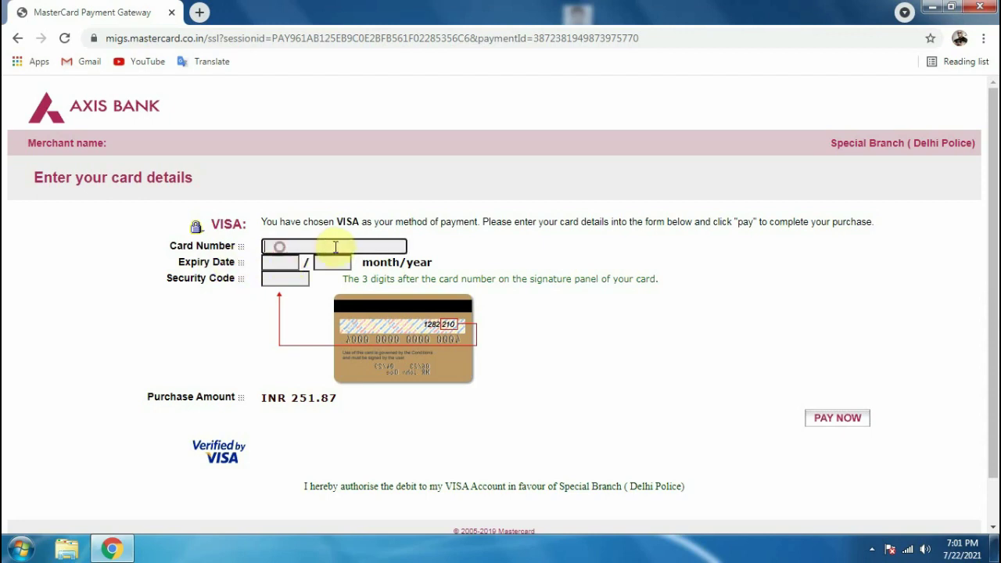
pyautogui.click(275, 261)
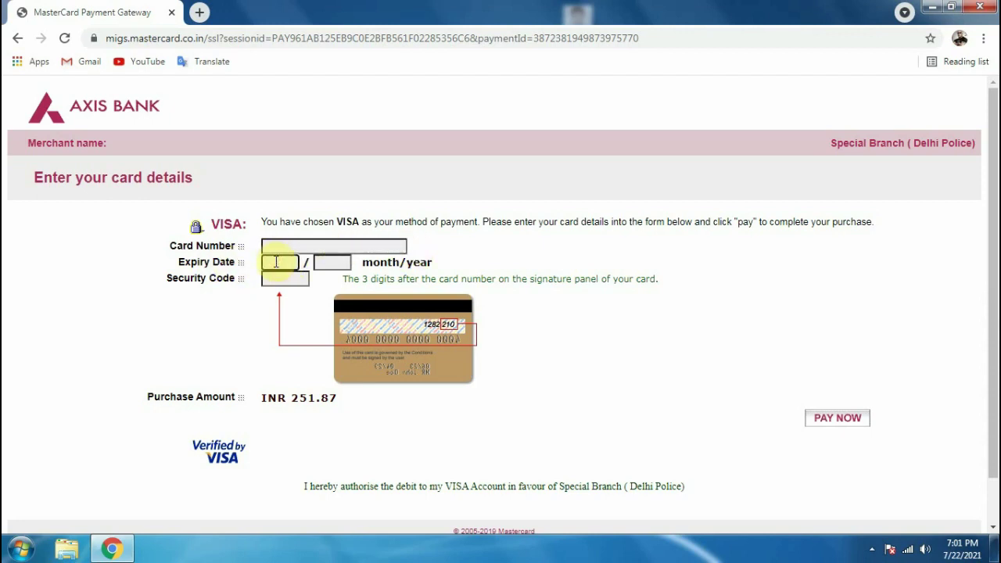
pyautogui.click(320, 261)
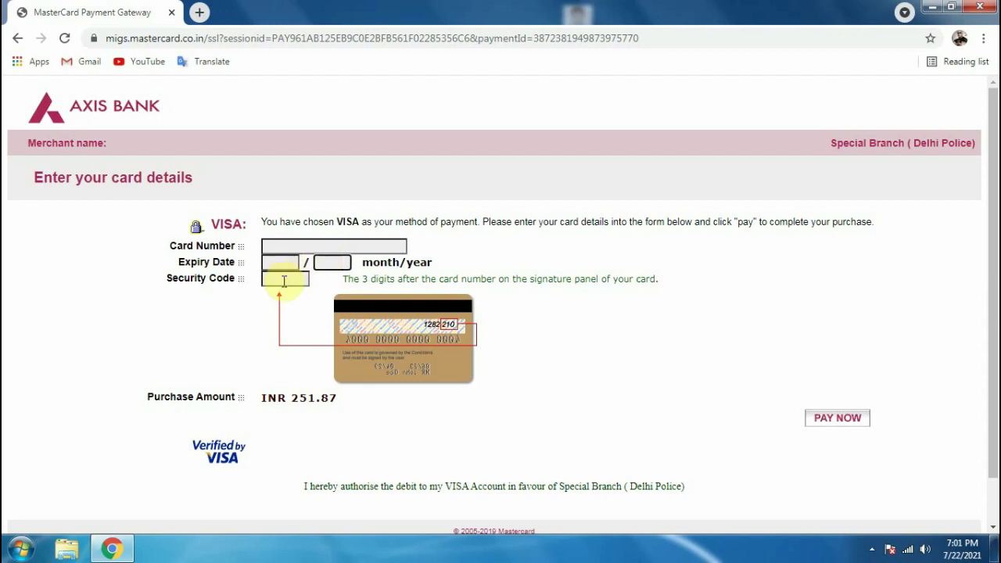
pyautogui.click(283, 279)
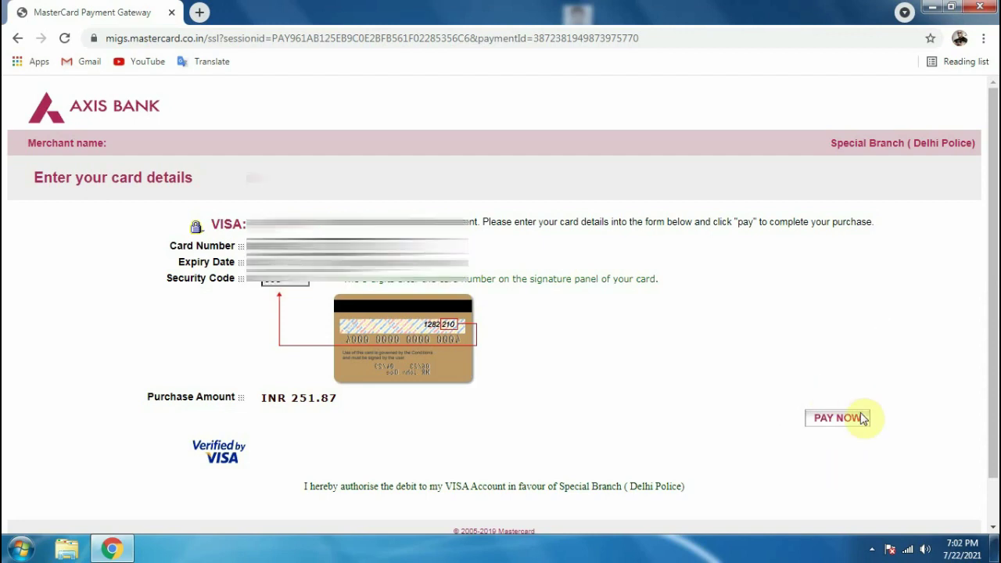
pyautogui.click(836, 418)
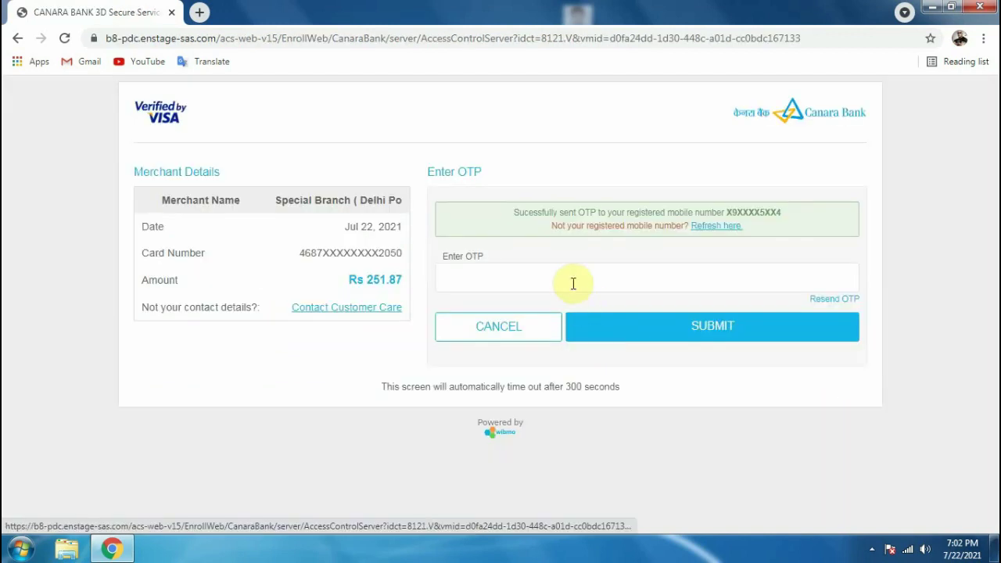
pyautogui.click(571, 280)
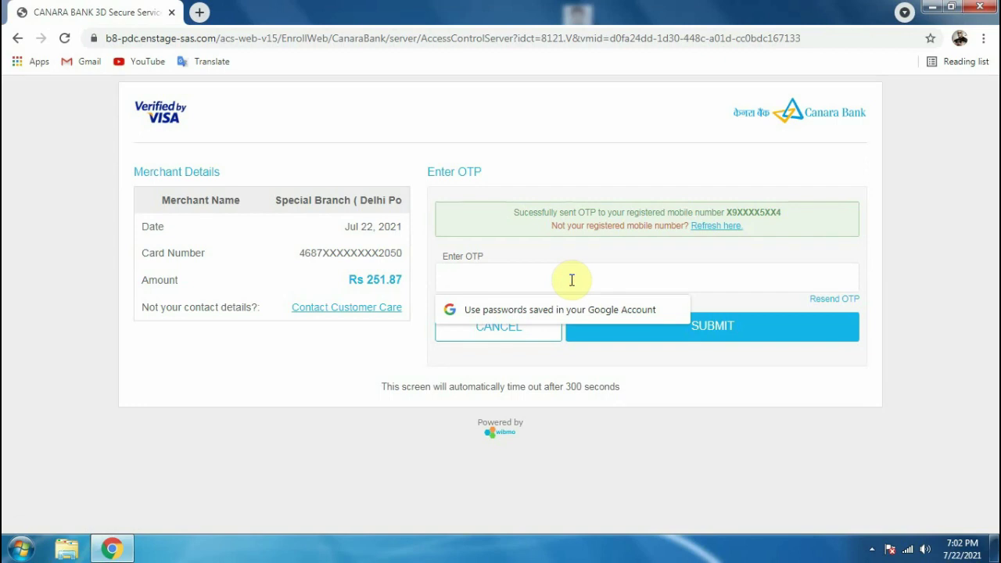
# Step: Enter the SMS one-time password in Canara Bank 3D Secure and submit it to confirm the Rs 251.87 payment
pyautogui.write('••••••')
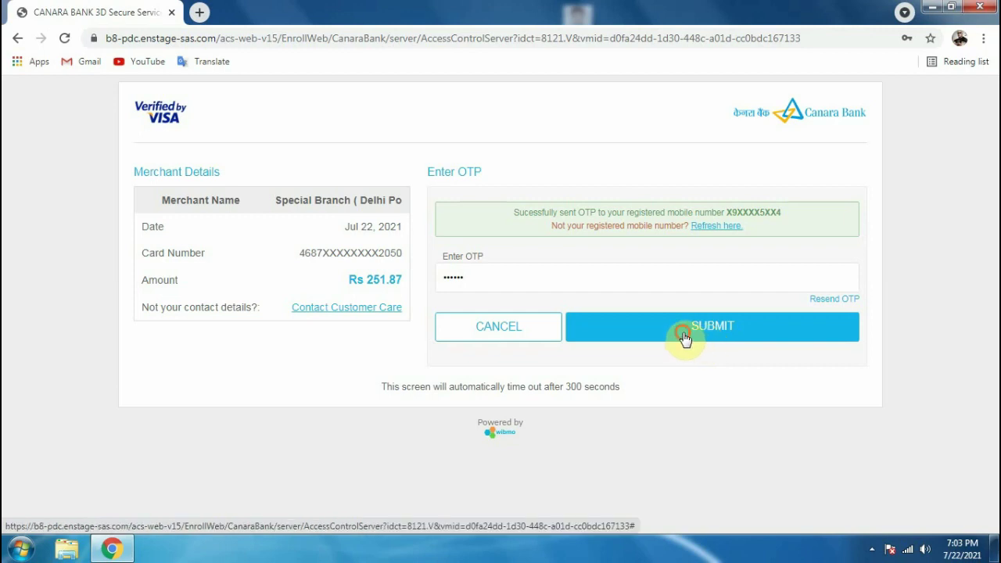
pyautogui.click(683, 337)
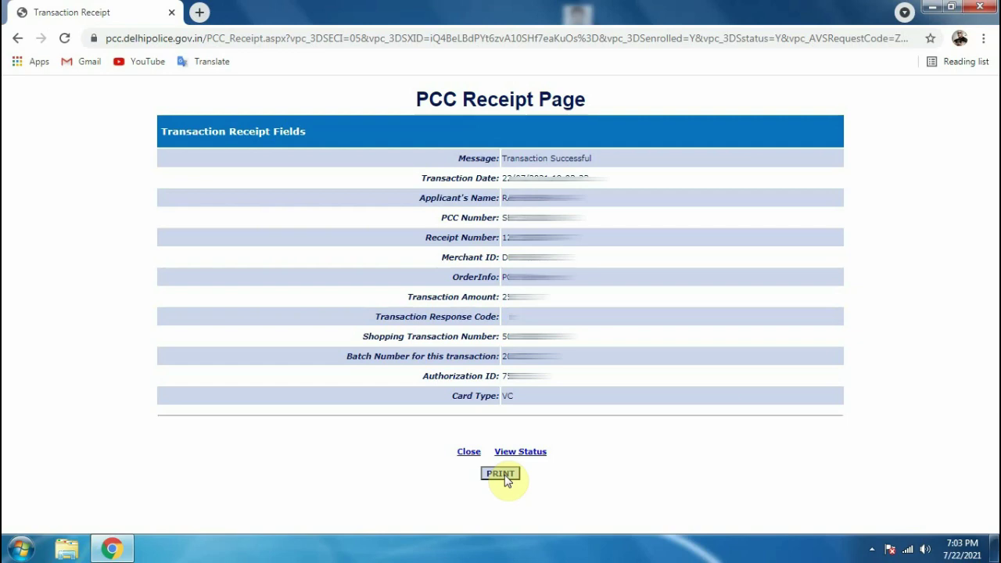
# Step: Close the PCC receipt page showing Transaction Successful
pyautogui.click(468, 452)
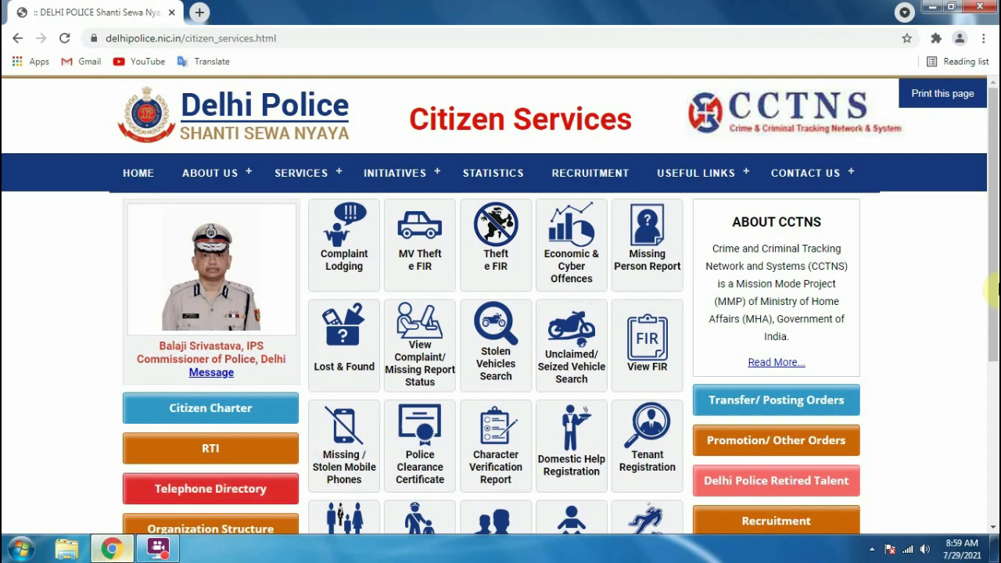
# Step: Go to the Police Clearance Certificate tile on Citizen Services to reach the PCC login page
pyautogui.scroll(-1, 764, 224)
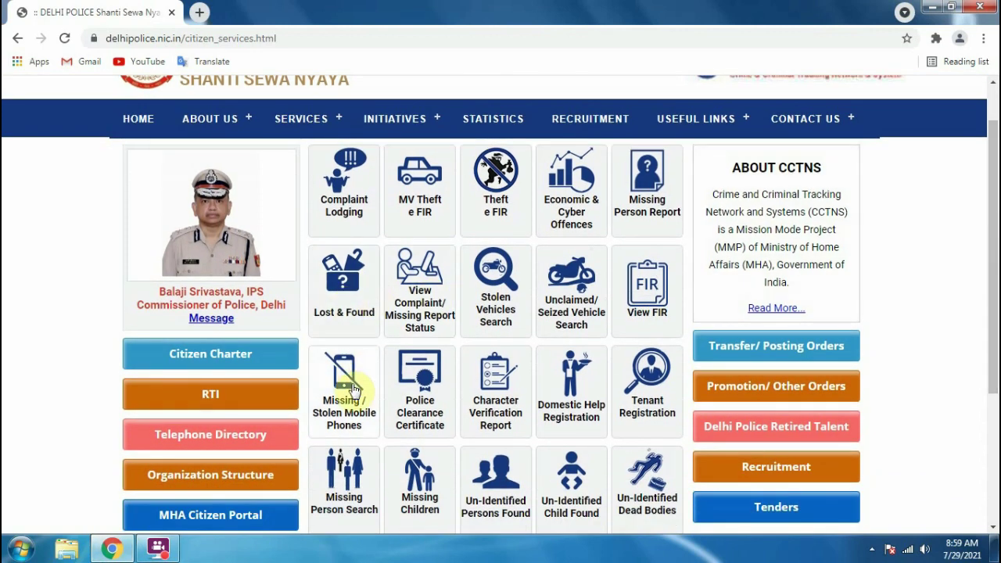
pyautogui.scroll(-1, 426, 426)
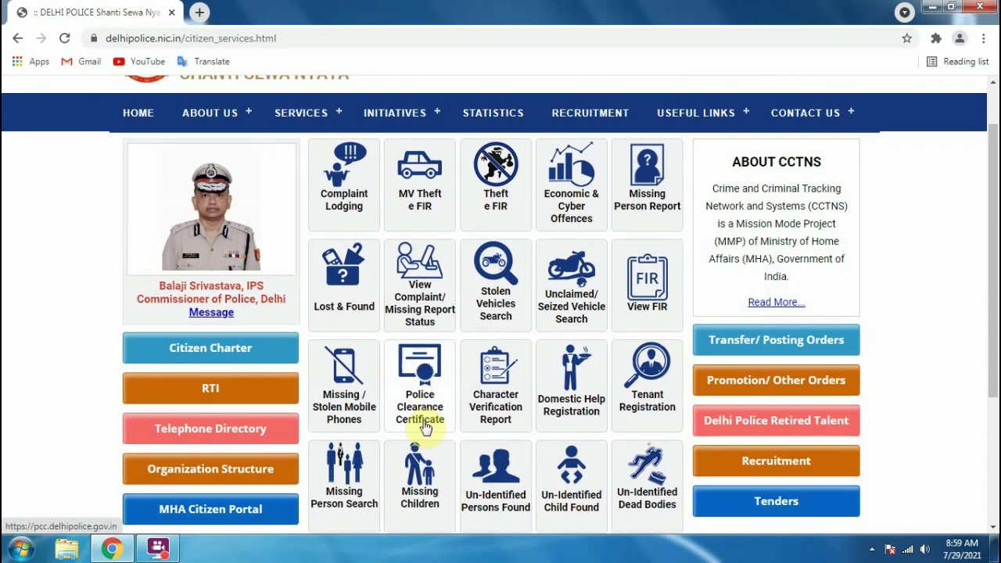
pyautogui.click(419, 380)
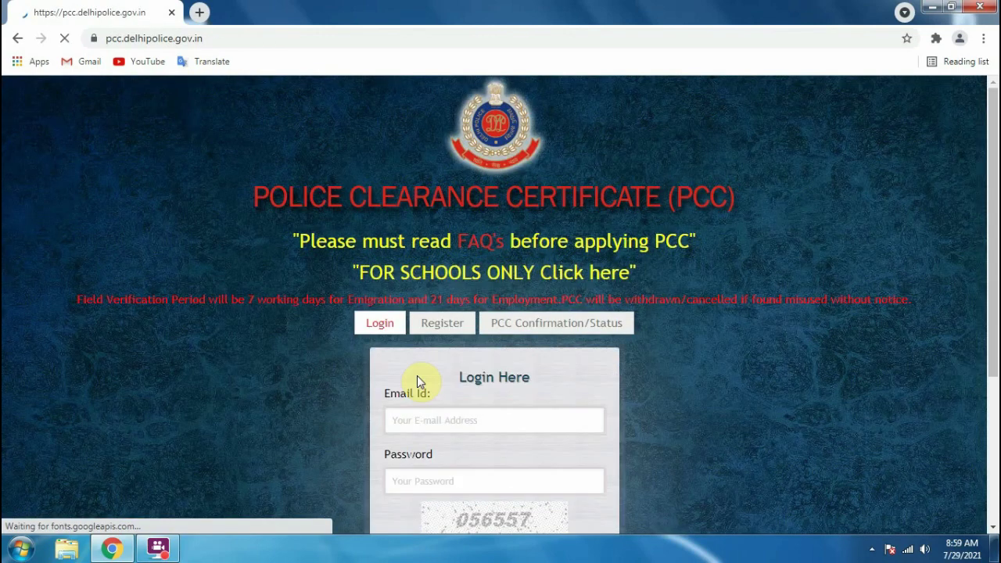
# Step: Search PCC Confirmation/Status by PCC number, name and guardian, listing two Pending 22-07-21 applications
pyautogui.click(566, 325)
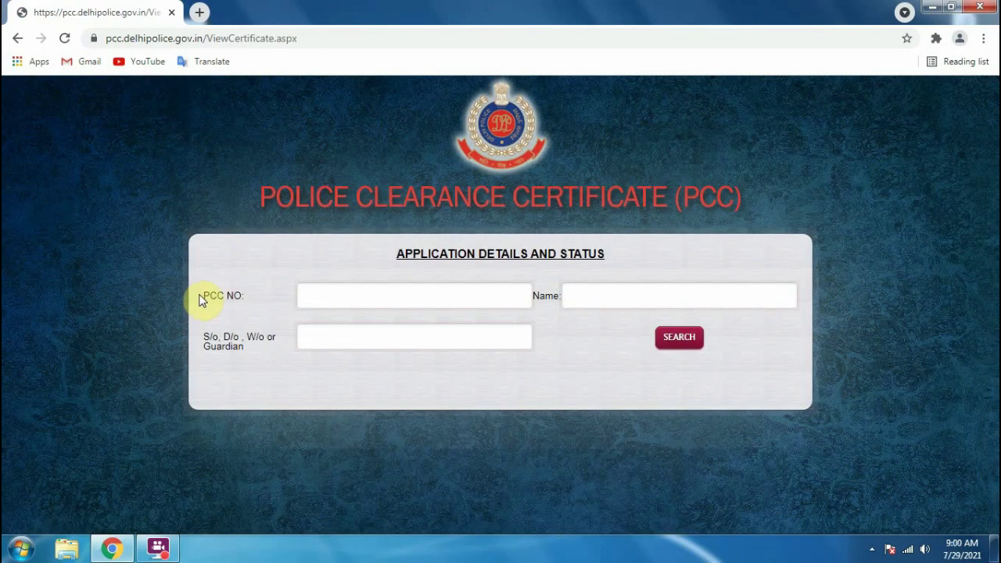
pyautogui.moveTo(201, 299); pyautogui.dragTo(242, 291)
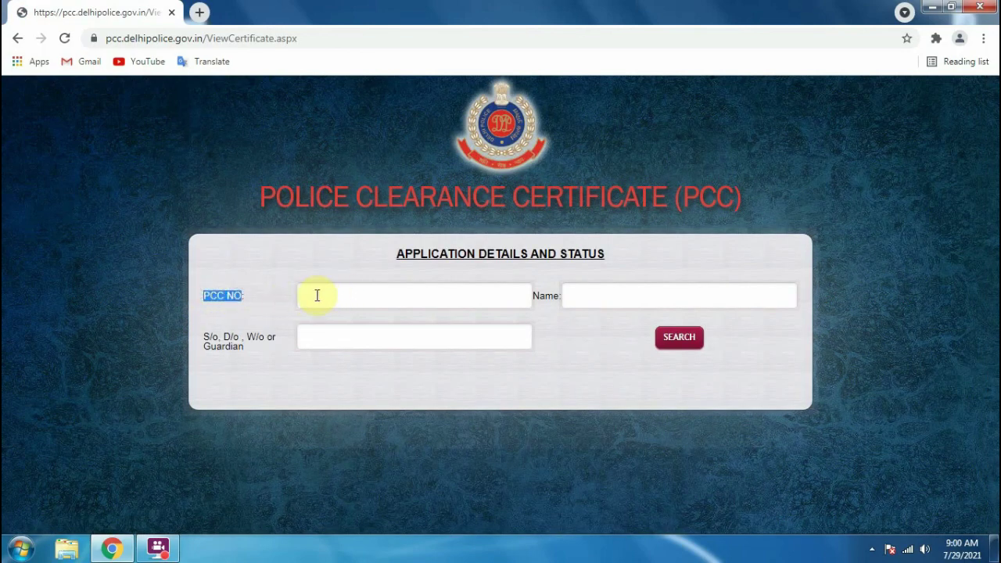
pyautogui.moveTo(533, 296); pyautogui.dragTo(743, 293)
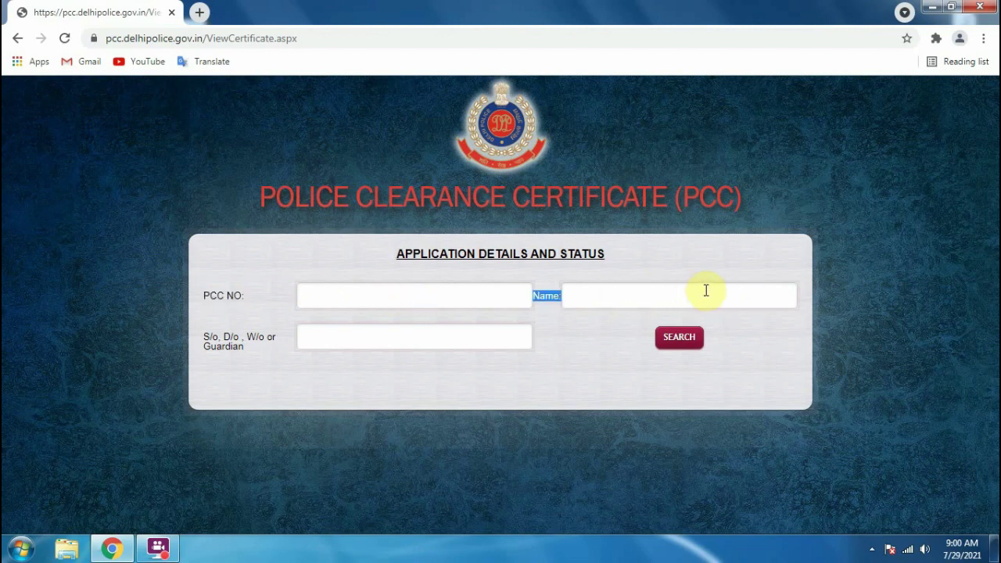
pyautogui.moveTo(201, 334); pyautogui.dragTo(258, 353)
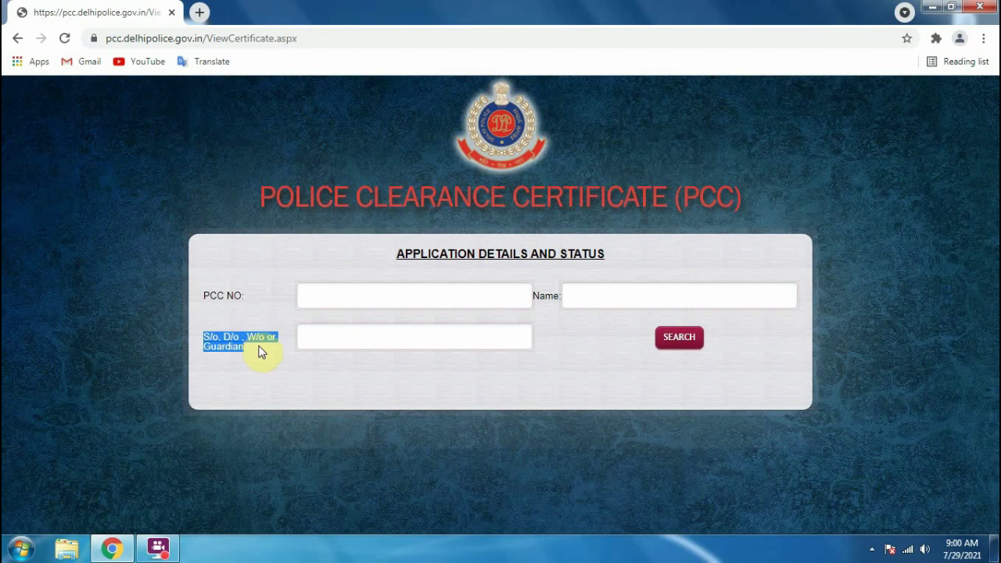
pyautogui.click(320, 339)
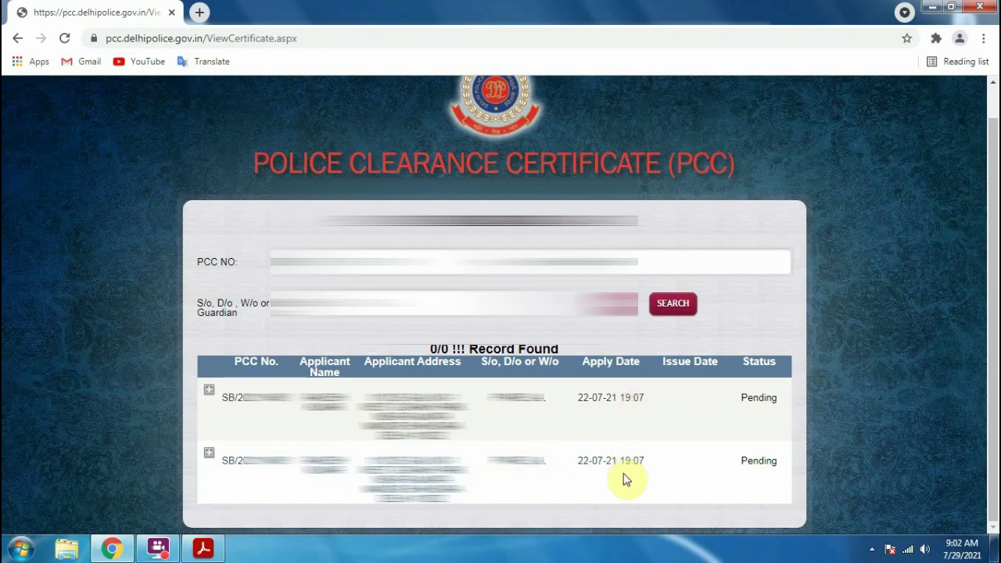
pyautogui.moveTo(742, 361); pyautogui.dragTo(799, 384)
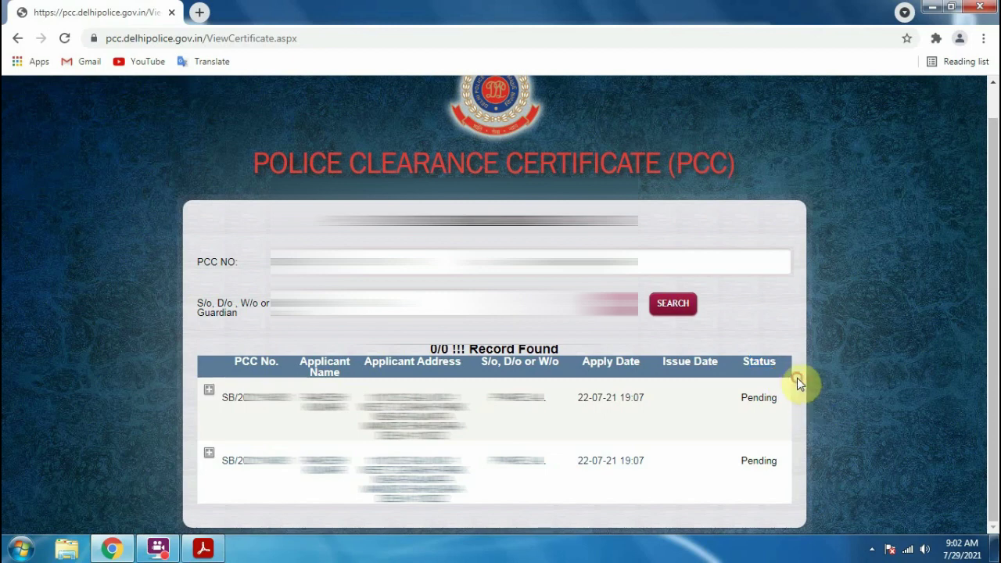